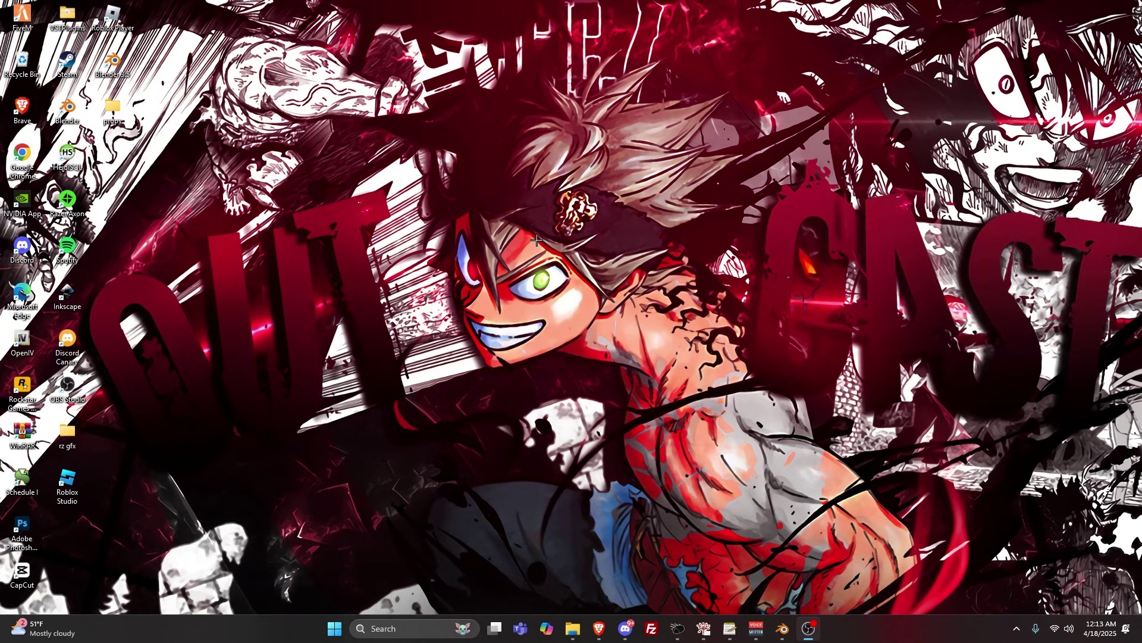
Step: Switch to Discord and download CodeWalker30_dev48.zip from the CodeWalker/CodeX releases channel into the Downloads folder
{"action": "left_click", "coordinate": [625, 629]}
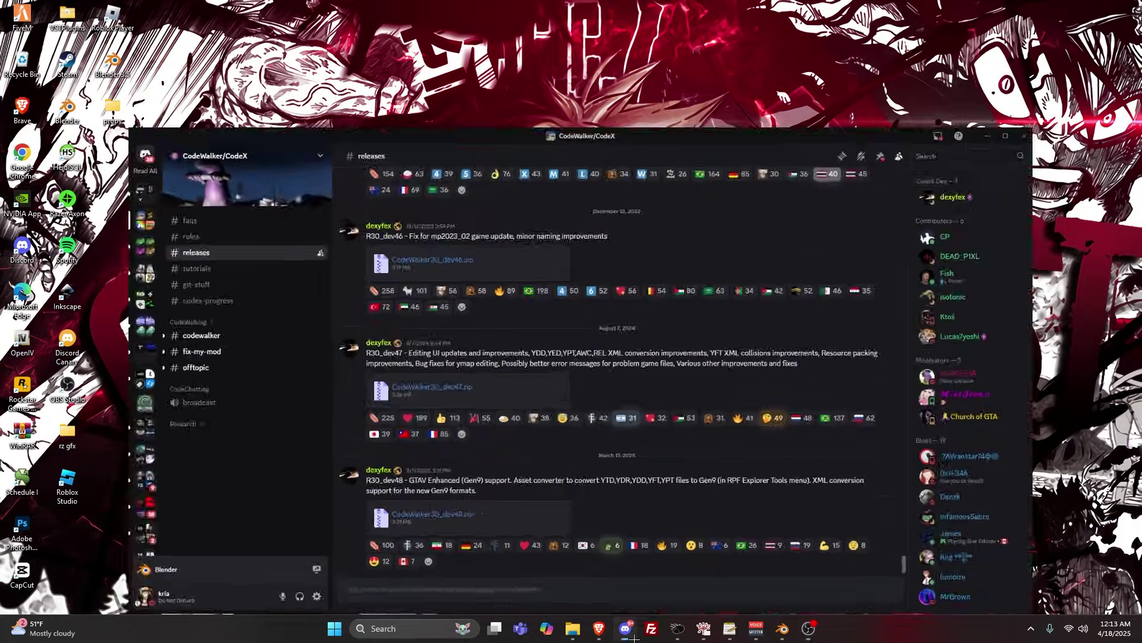
{"action": "left_click", "coordinate": [143, 37]}
{"action": "left_click", "coordinate": [154, 54]}
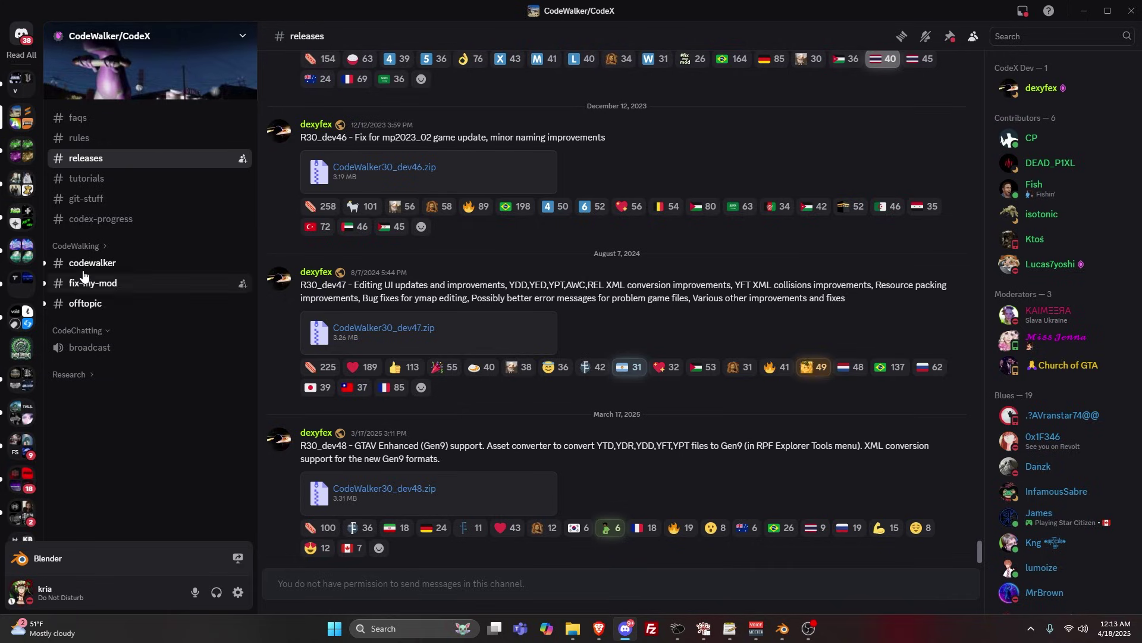
{"action": "left_click", "coordinate": [388, 489]}
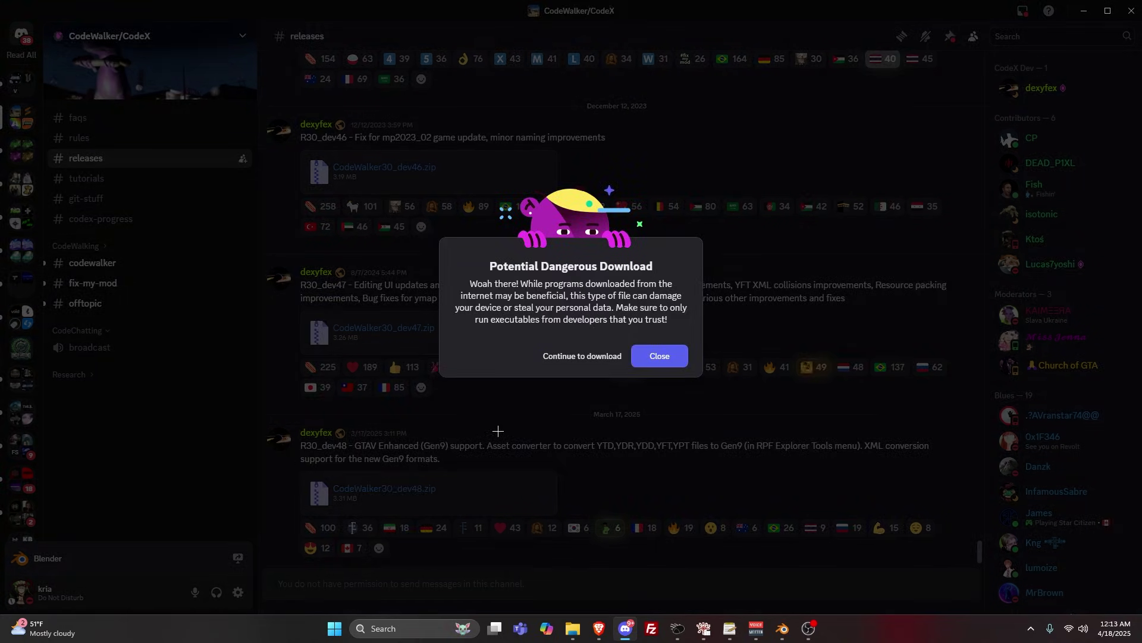
{"action": "left_click", "coordinate": [586, 356]}
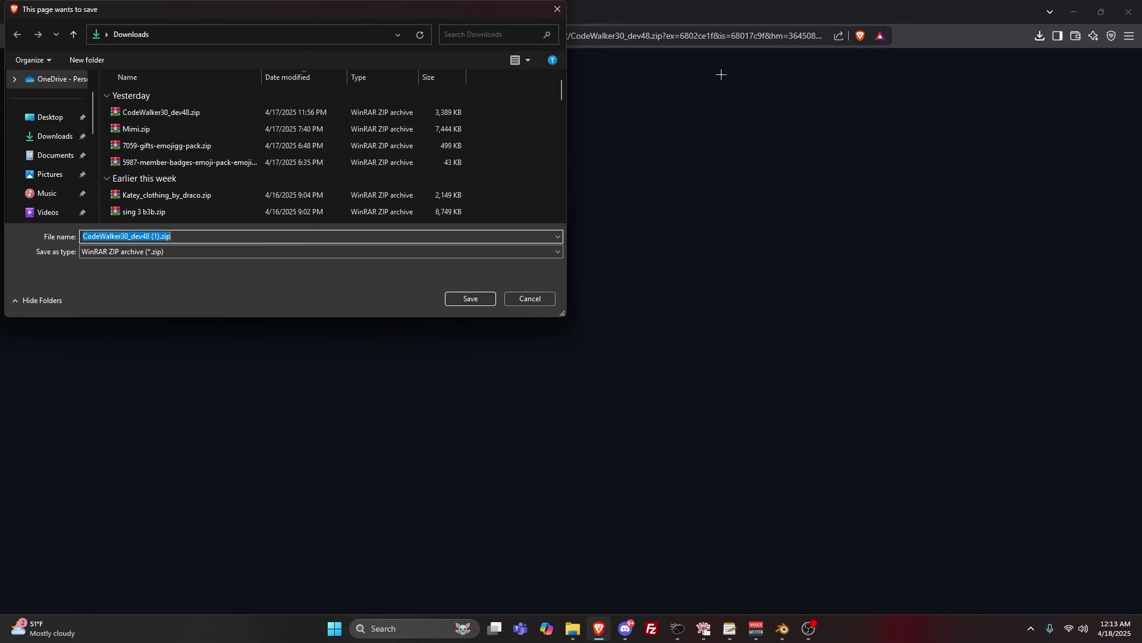
{"action": "left_click", "coordinate": [470, 299]}
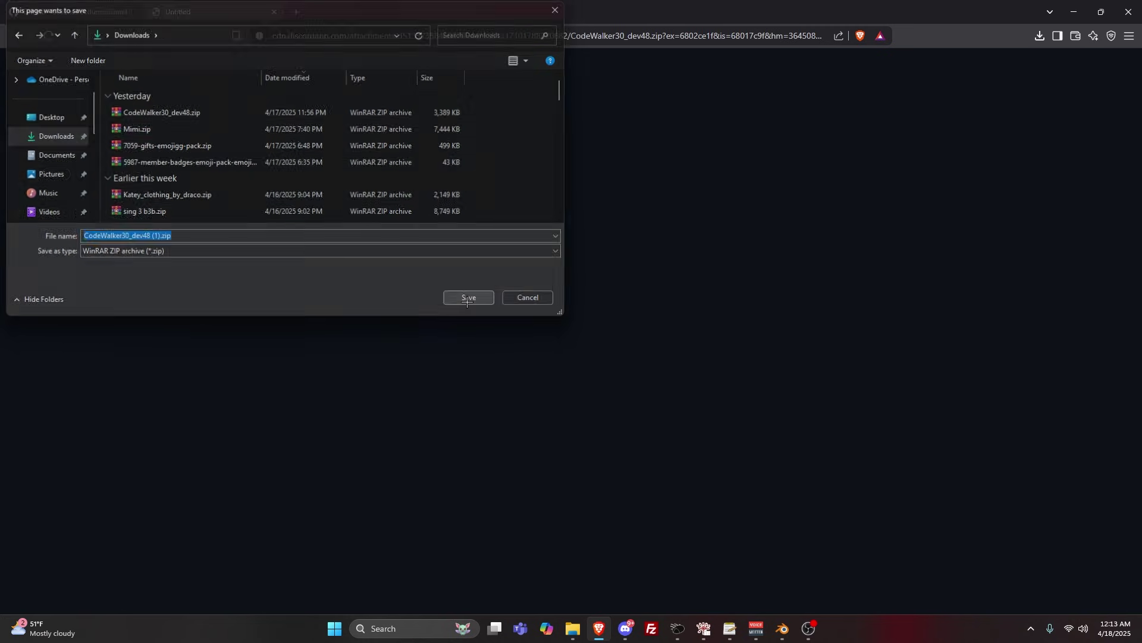
Step: Open the downloaded CodeWalker archive in WinRAR and arrange it side by side with the Chain Things folder in File Explorer
{"action": "left_click", "coordinate": [946, 65]}
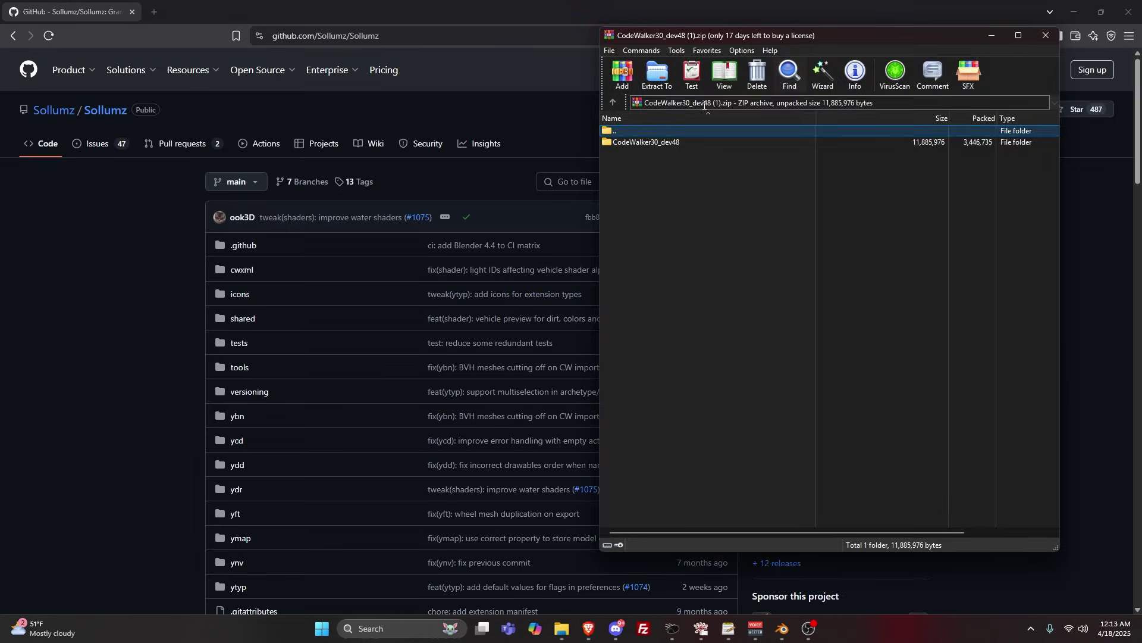
{"action": "left_click_drag", "start_coordinate": [770, 35], "coordinate": [416, 32]}
{"action": "left_click", "coordinate": [556, 630]}
{"action": "left_click_drag", "start_coordinate": [536, 89], "coordinate": [306, 71]}
{"action": "left_click_drag", "start_coordinate": [416, 32], "coordinate": [813, 63]}
{"action": "left_click_drag", "start_coordinate": [595, 96], "coordinate": [645, 91]}
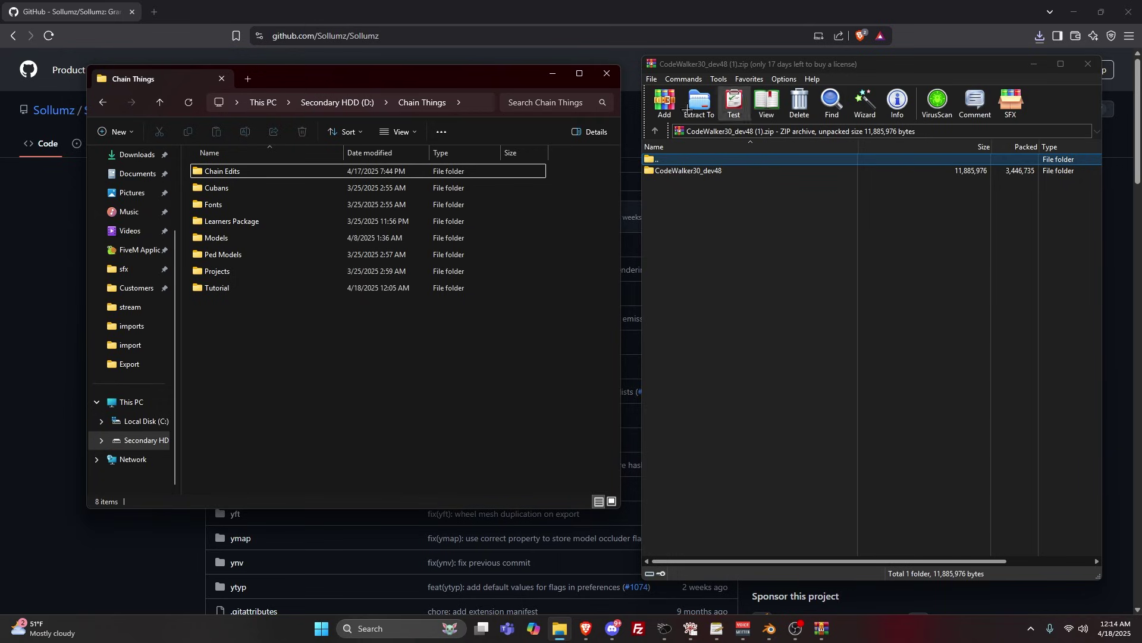
{"action": "left_click", "coordinate": [698, 92]}
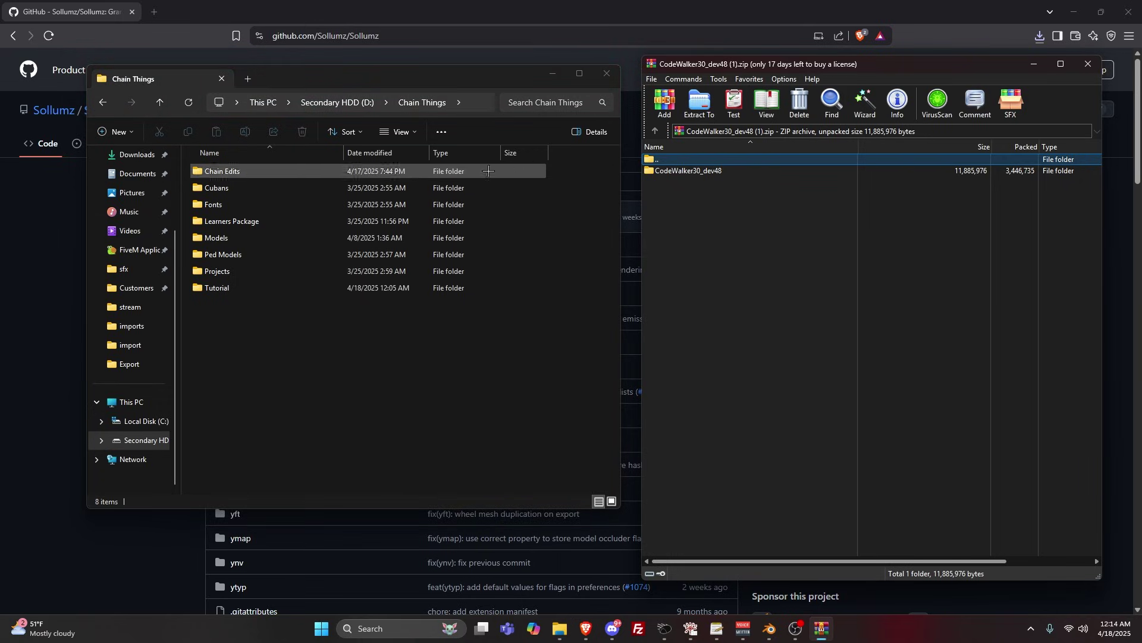
Step: Open the Tutorial folder inside Chain Things and look into its Chain File folder
{"action": "mouse_move", "coordinate": [280, 283]}
{"action": "left_mouse_down"}
{"action": "mouse_move", "coordinate": [458, 333]}
{"action": "mouse_move", "coordinate": [268, 288]}
{"action": "left_mouse_up"}
{"action": "double_click", "coordinate": [266, 287]}
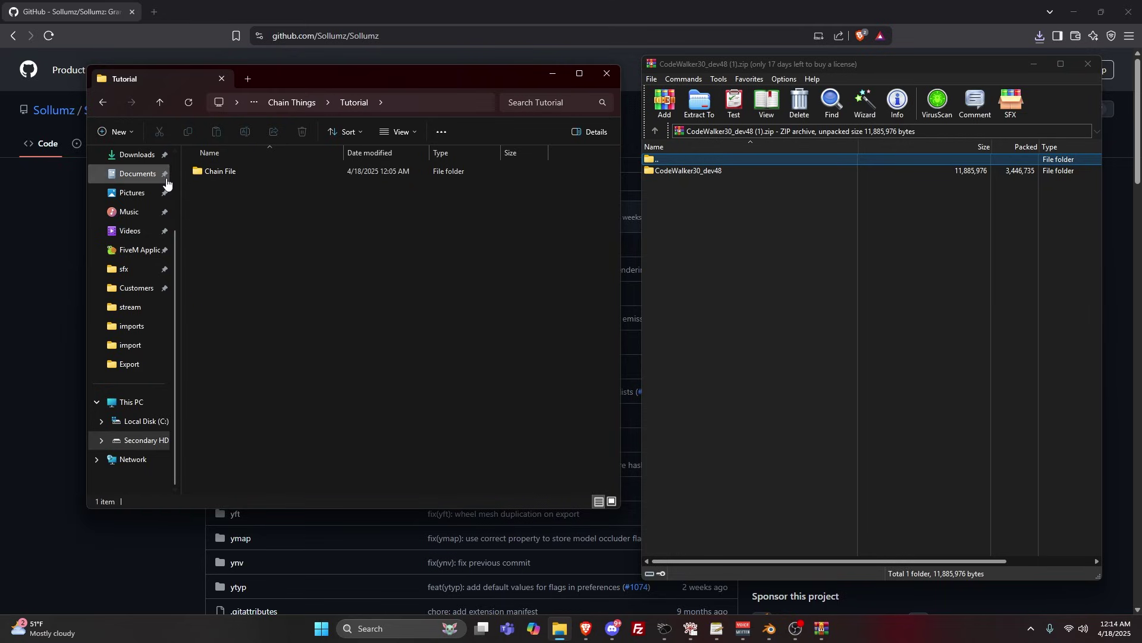
{"action": "double_click", "coordinate": [268, 172]}
{"action": "left_click", "coordinate": [102, 102]}
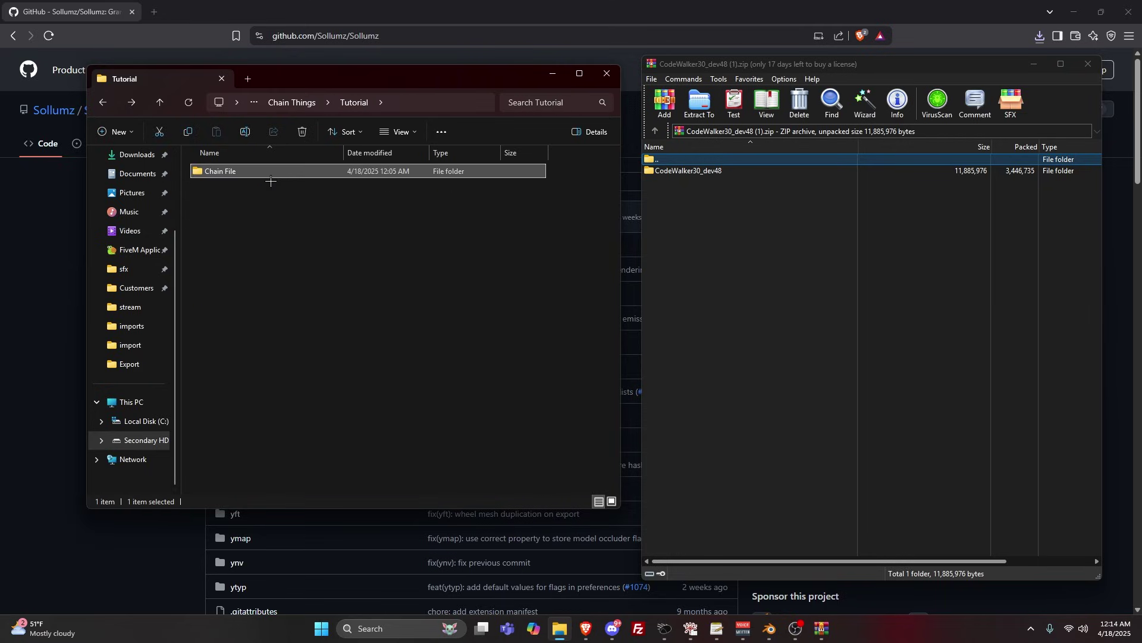
{"action": "left_click", "coordinate": [246, 193]}
{"action": "double_click", "coordinate": [203, 174]}
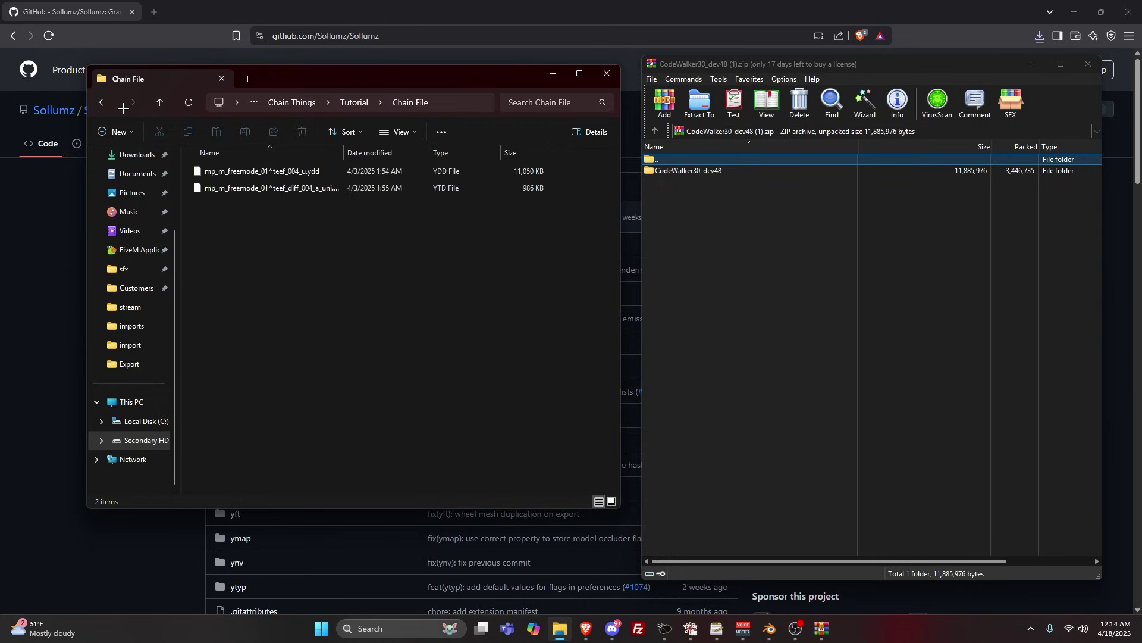
Step: Return to the Tutorial folder and extract the CodeWalker30_dev48 folder from the archive into it
{"action": "key", "text": "alt+Left"}
{"action": "left_click", "coordinate": [237, 199]}
{"action": "right_click", "coordinate": [238, 200]}
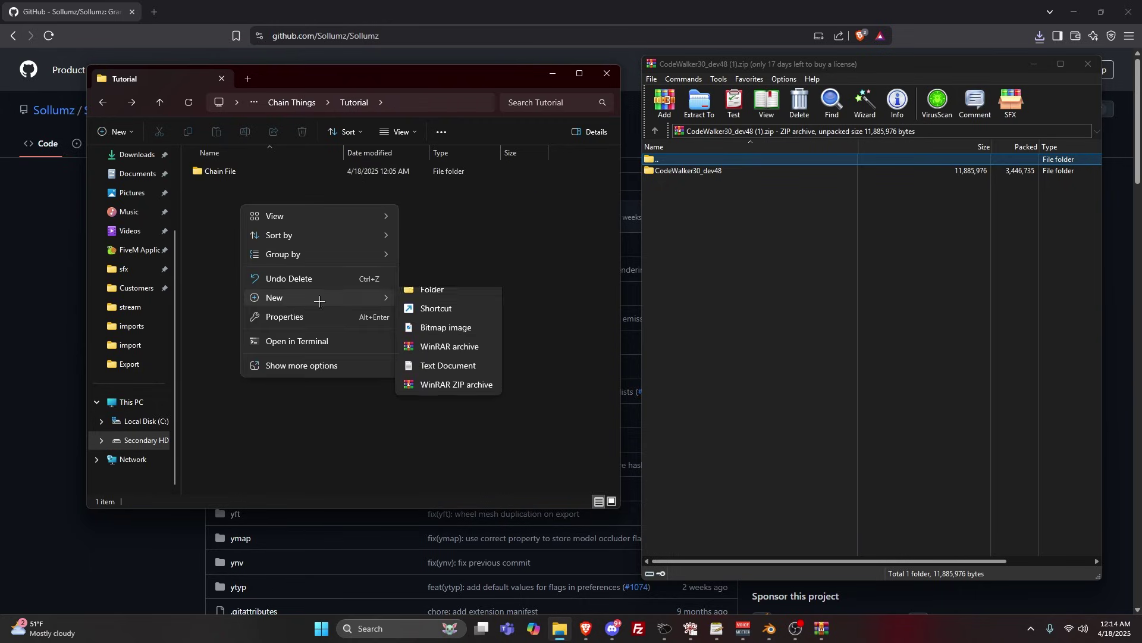
{"action": "left_click", "coordinate": [351, 174]}
{"action": "left_click", "coordinate": [688, 171]}
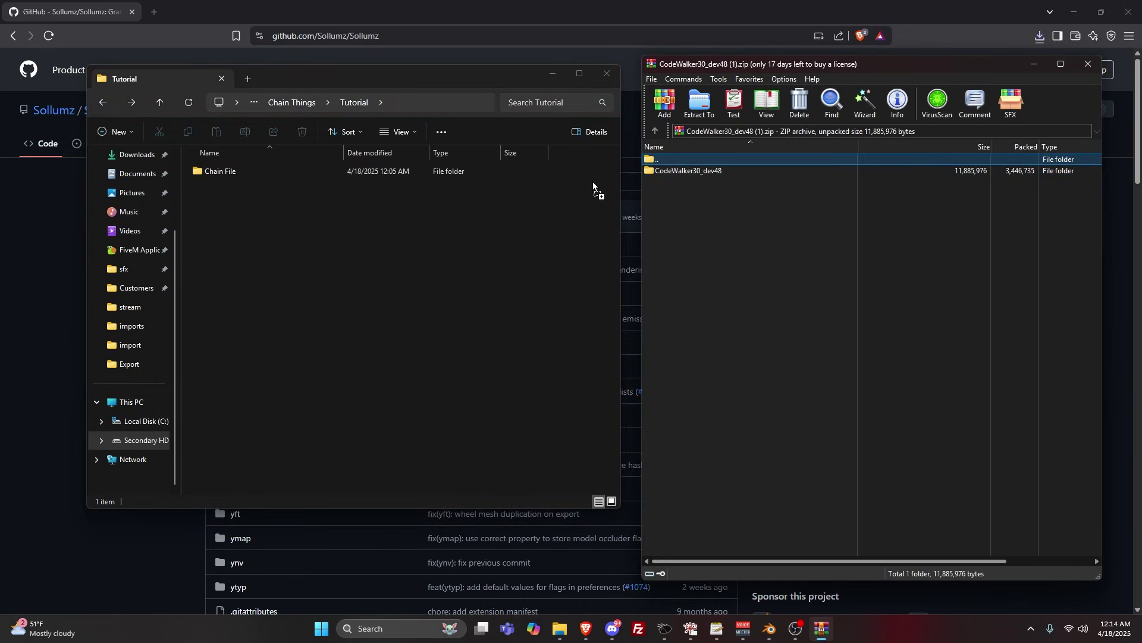
{"action": "left_click_drag", "start_coordinate": [688, 172], "coordinate": [407, 206]}
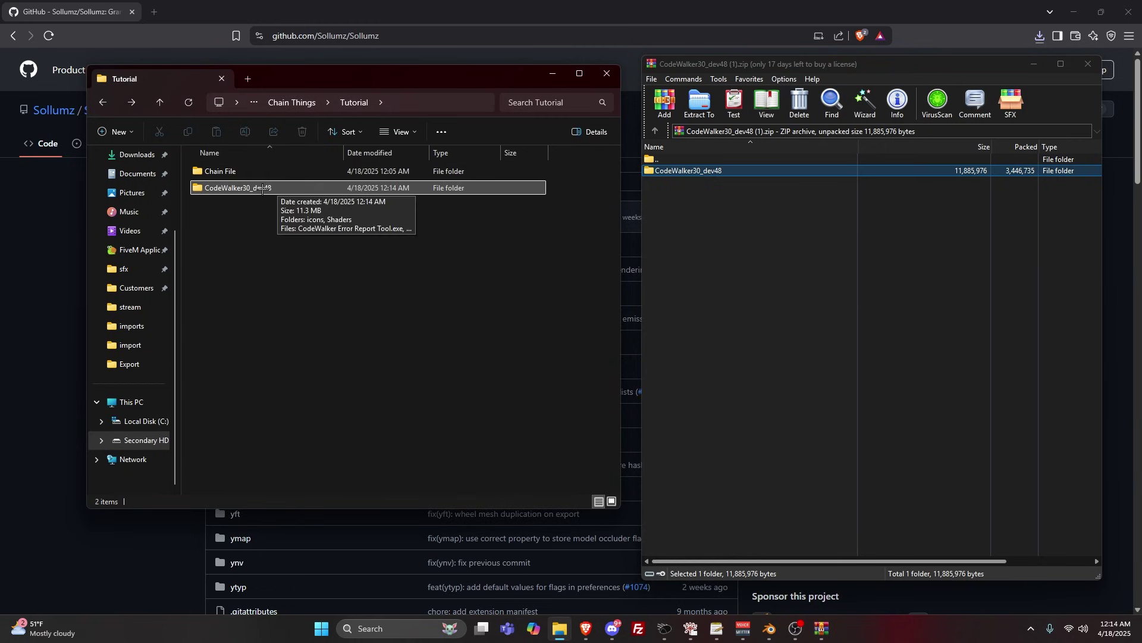
Step: Examine the contents of the extracted CodeWalker30_dev48 folder and close the WinRAR archive
{"action": "double_click", "coordinate": [278, 189]}
{"action": "left_click", "coordinate": [1088, 66]}
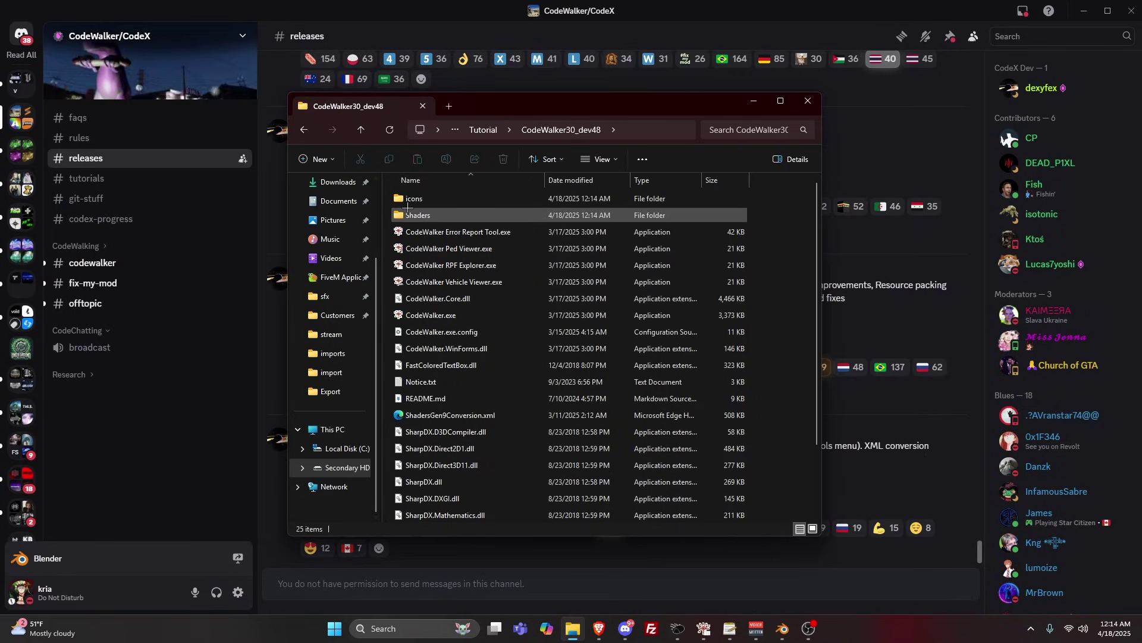
{"action": "left_click", "coordinate": [304, 130]}
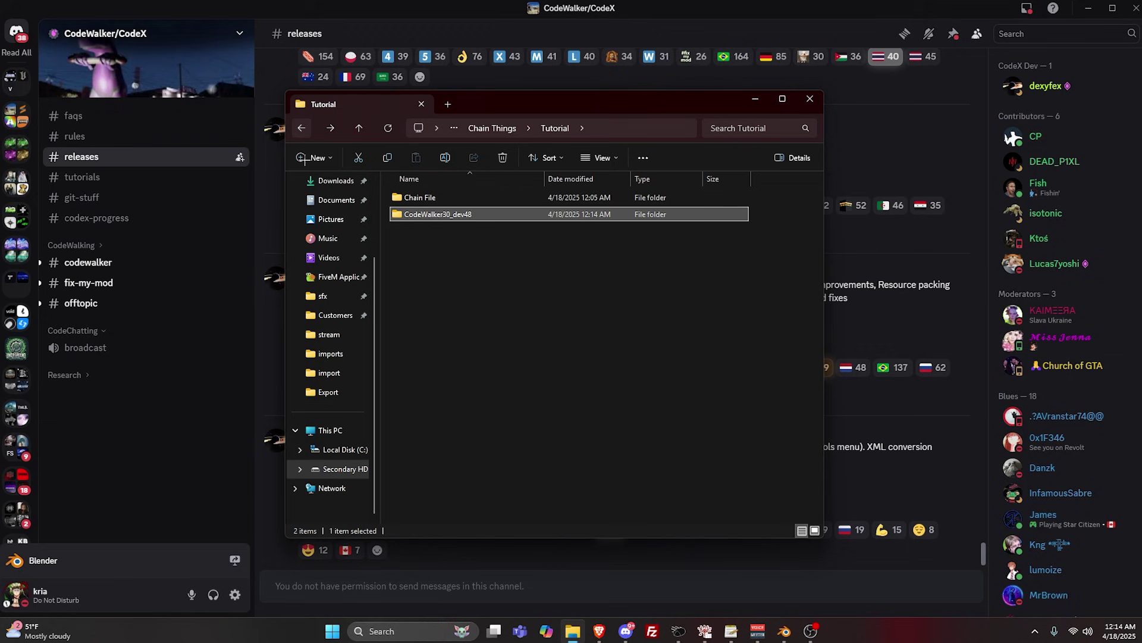
Step: Switch to the Brave browser and open the Sollumz 2.6.1 release page from the Sollumz GitHub repository
{"action": "left_click", "coordinate": [598, 632]}
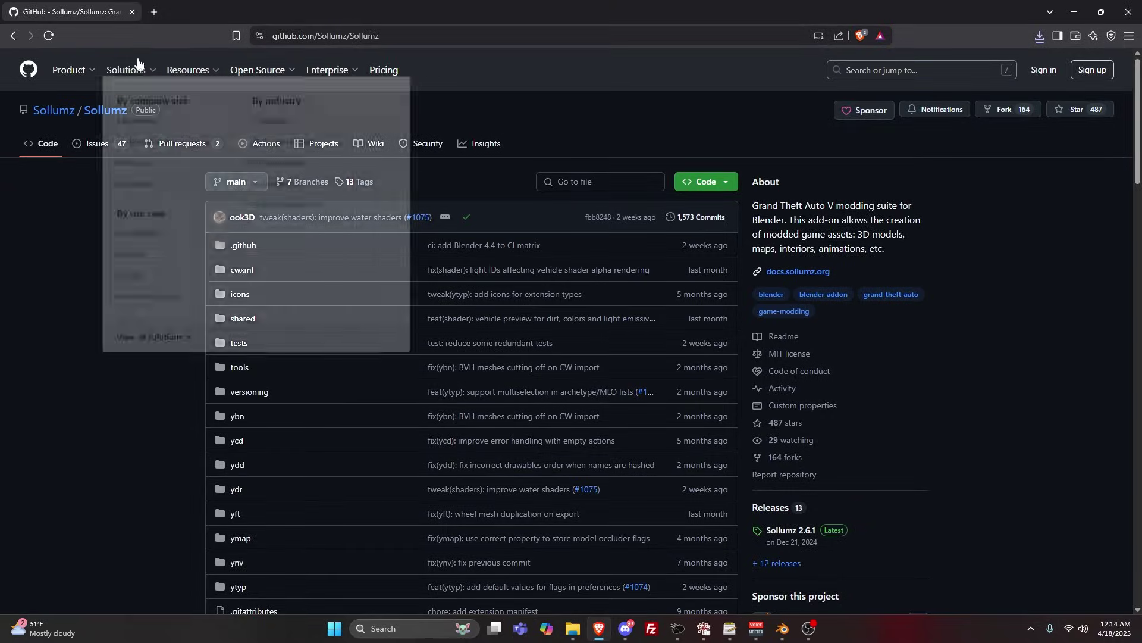
{"action": "scroll", "coordinate": [565, 173], "scroll_direction": "down", "scroll_amount": 1}
{"action": "scroll", "coordinate": [488, 197], "scroll_direction": "up", "scroll_amount": 1}
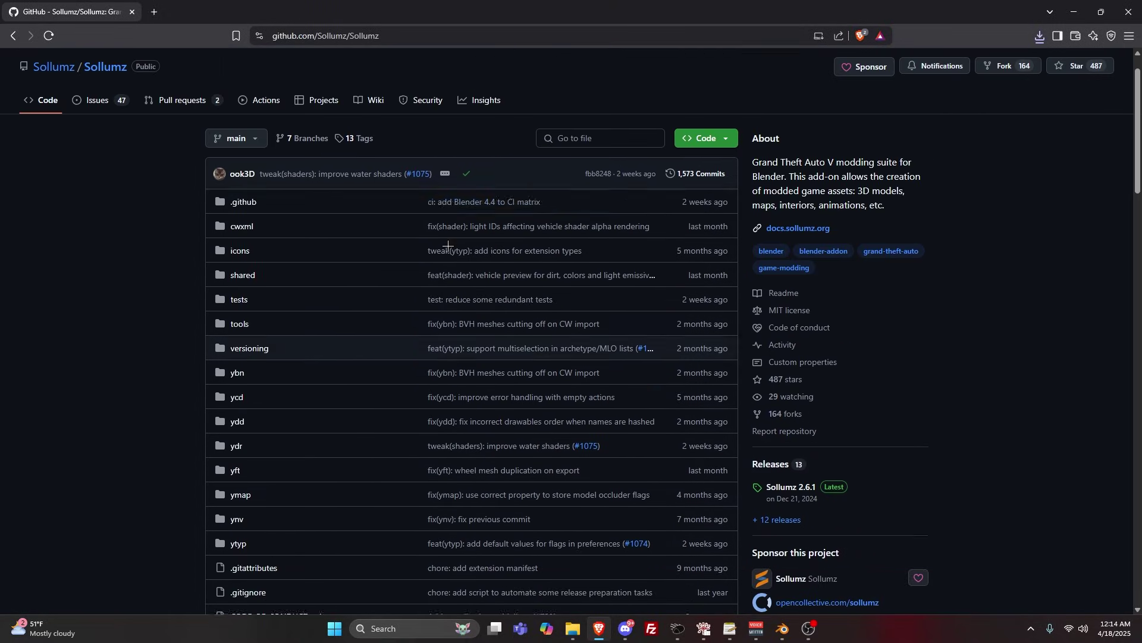
{"action": "scroll", "coordinate": [474, 203], "scroll_direction": "down", "scroll_amount": 1}
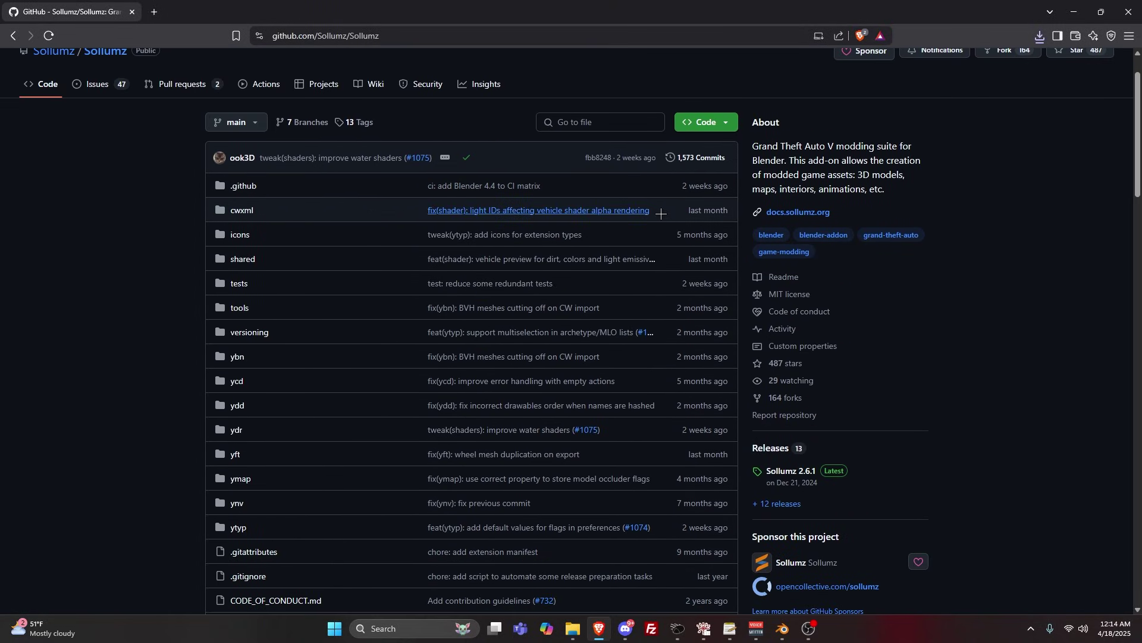
{"action": "left_click", "coordinate": [792, 473]}
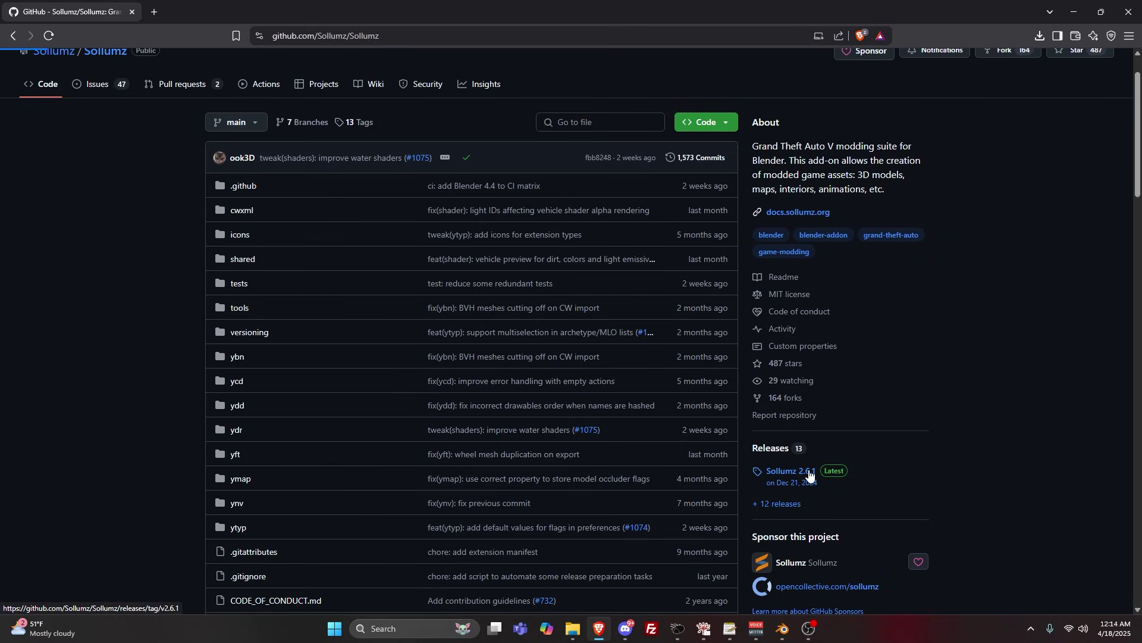
Step: Download Sollumz.zip from the release assets, save it as Sollumz (1).zip in Downloads, and check the recent download history
{"action": "scroll", "coordinate": [440, 374], "scroll_direction": "down", "scroll_amount": 5}
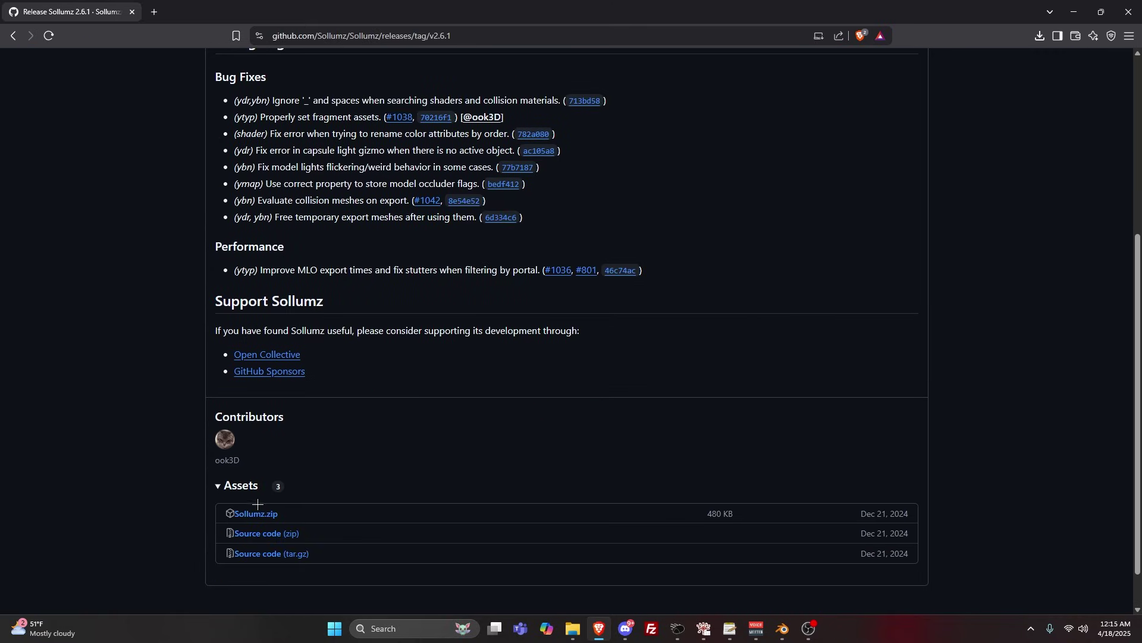
{"action": "scroll", "coordinate": [293, 276], "scroll_direction": "up", "scroll_amount": 5}
{"action": "scroll", "coordinate": [292, 276], "scroll_direction": "down", "scroll_amount": 5}
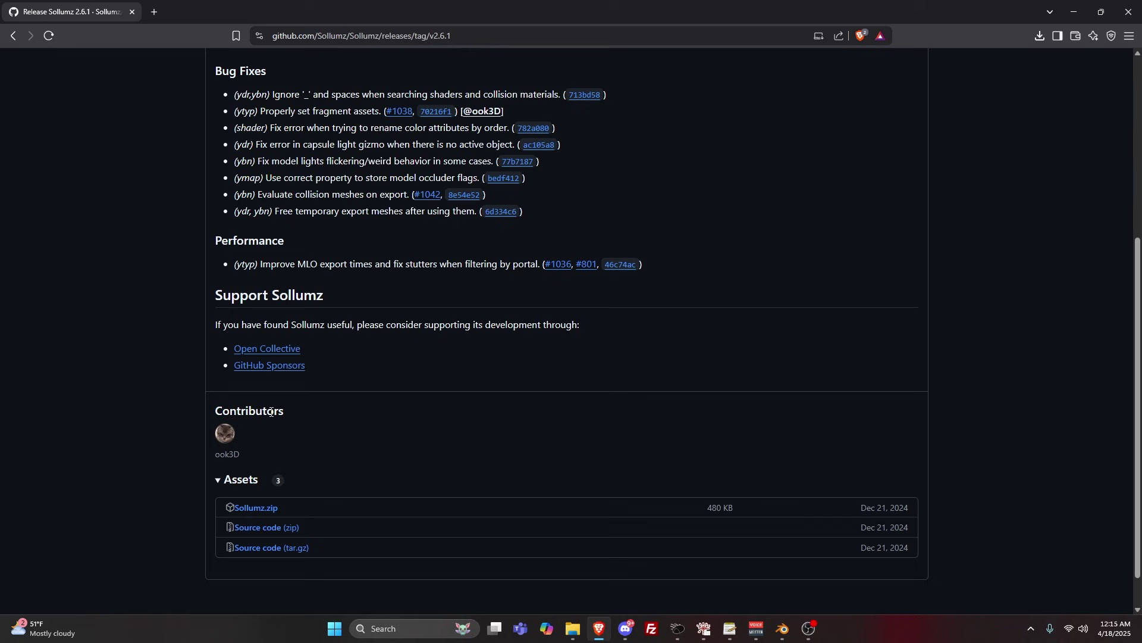
{"action": "left_click", "coordinate": [255, 510]}
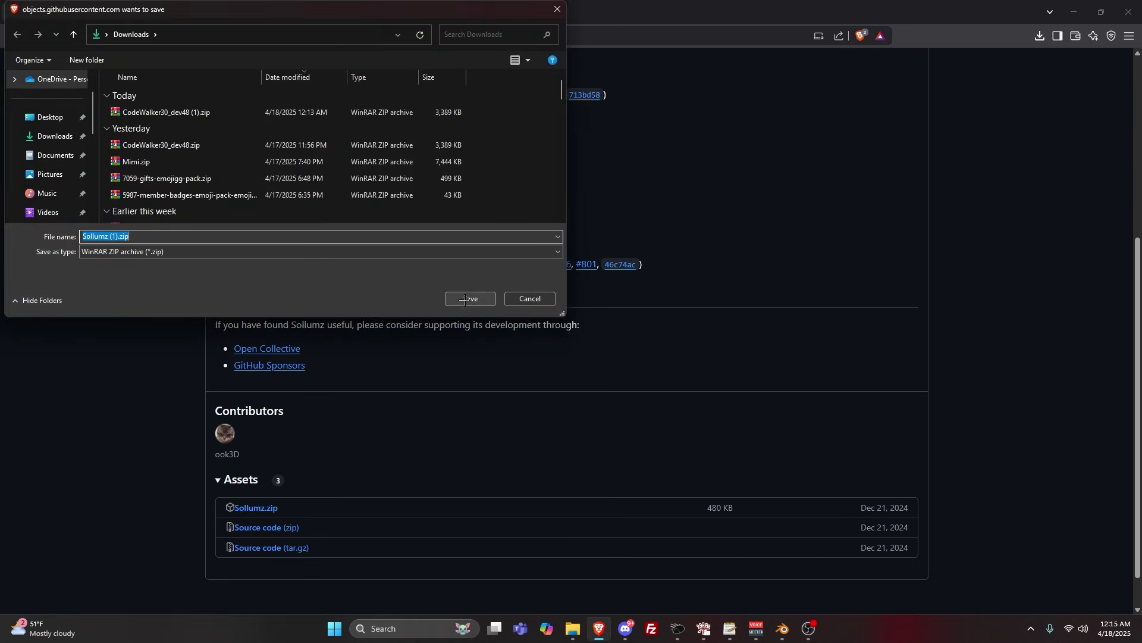
{"action": "left_click", "coordinate": [469, 299]}
{"action": "left_click", "coordinate": [1039, 36]}
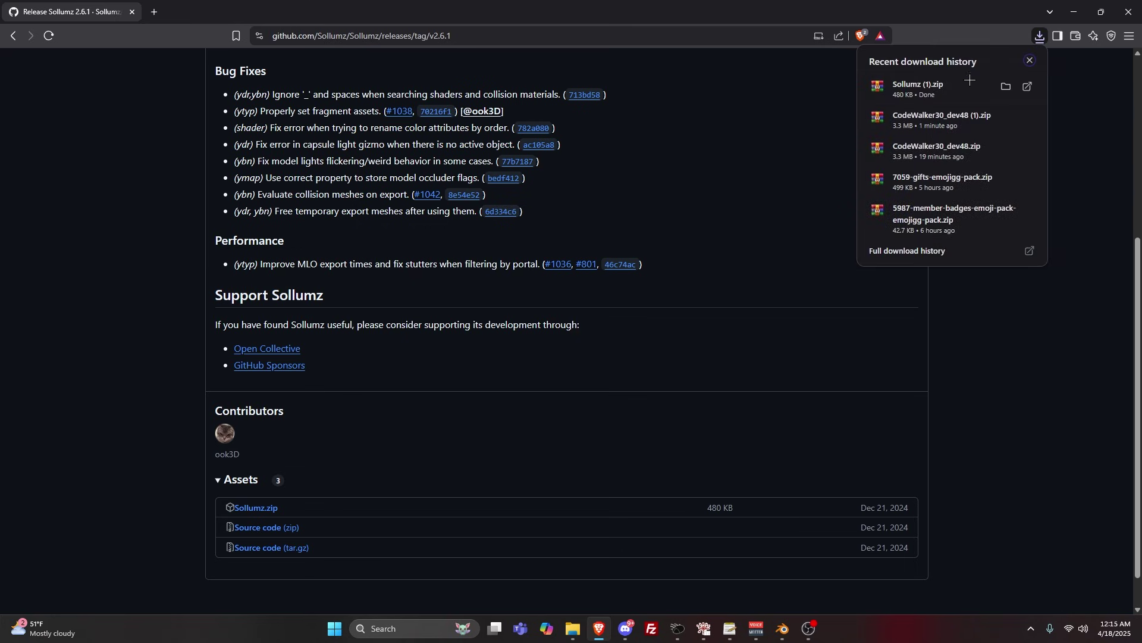
{"action": "left_click", "coordinate": [1038, 36]}
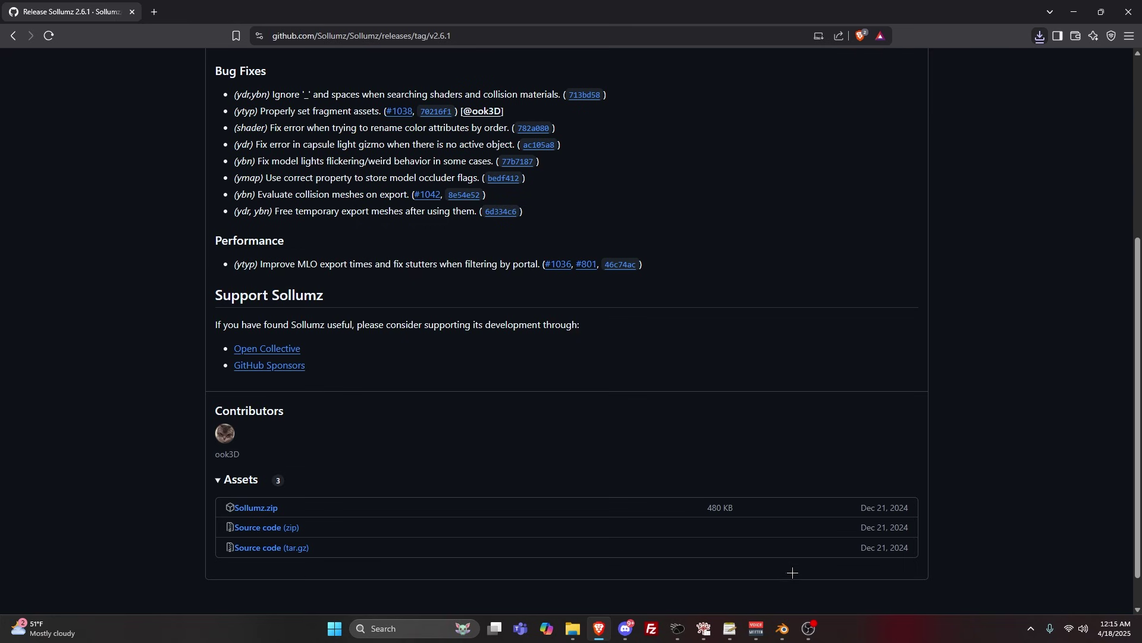
Step: Switch to Blender and open the add-on preferences, centring the Preferences window over the viewport
{"action": "left_click", "coordinate": [783, 629]}
{"action": "middle_click_drag", "start_coordinate": [548, 394], "coordinate": [491, 269]}
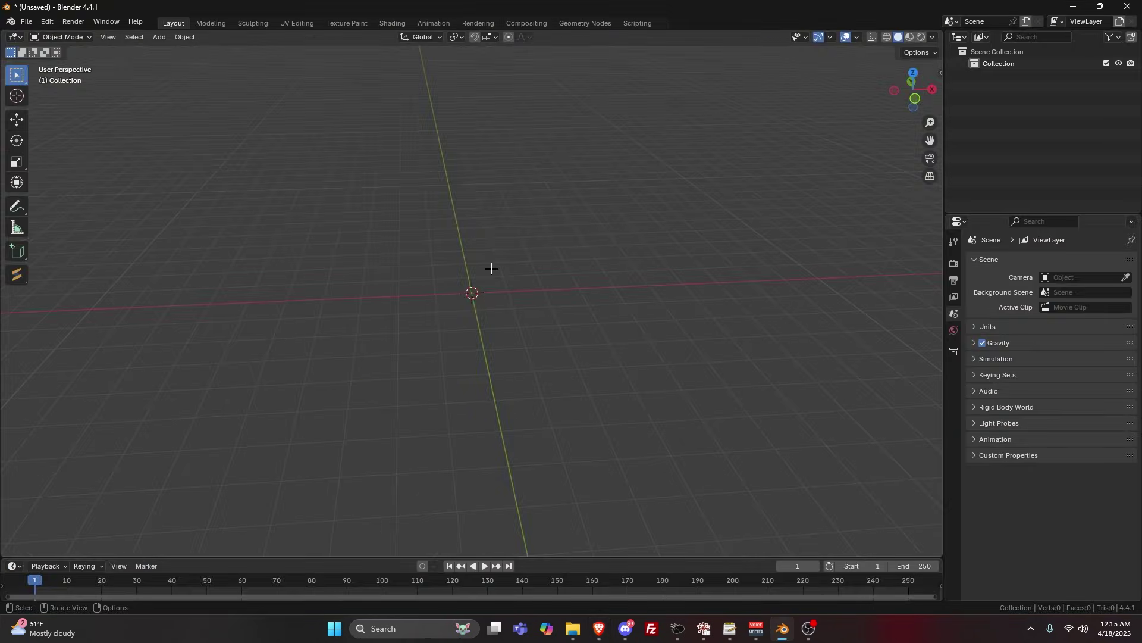
{"action": "left_click", "coordinate": [48, 22]}
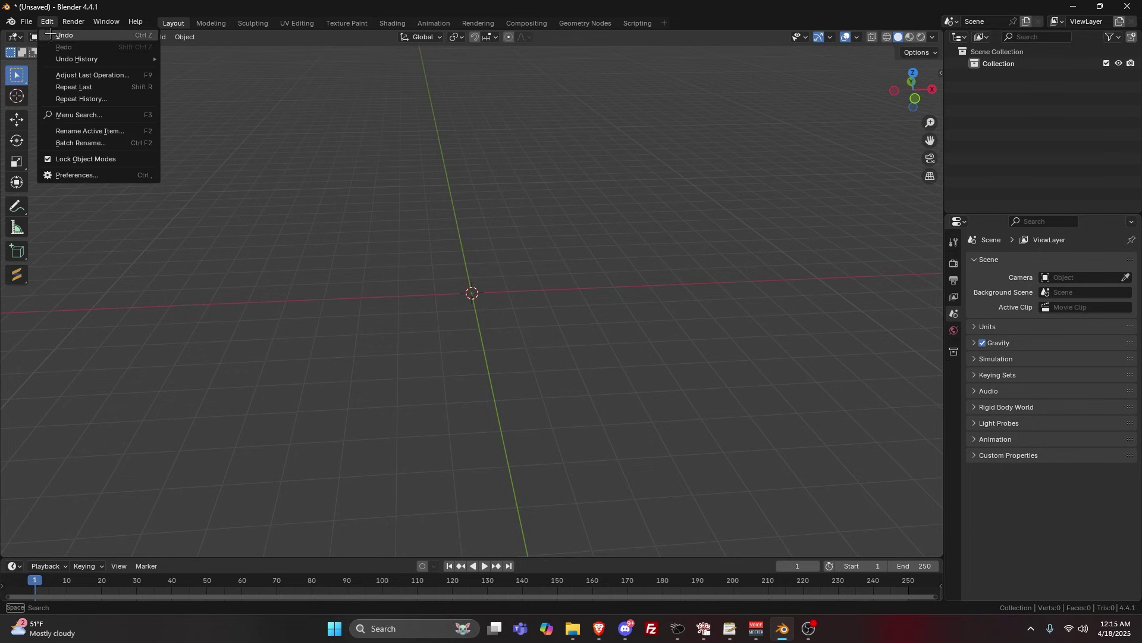
{"action": "left_click", "coordinate": [80, 174]}
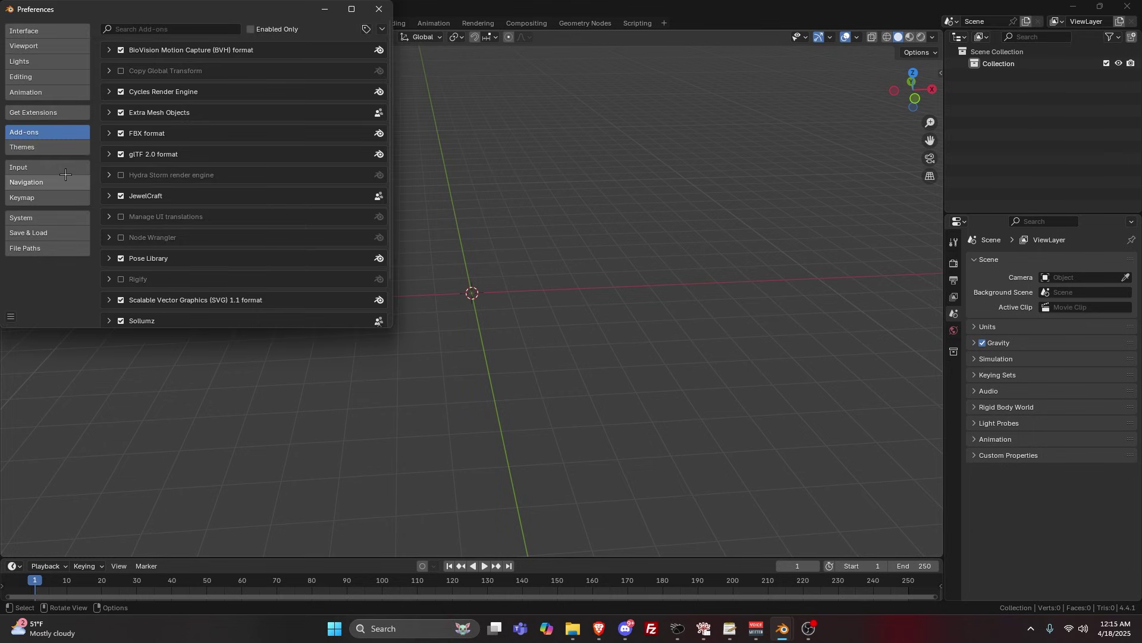
{"action": "left_click", "coordinate": [60, 169]}
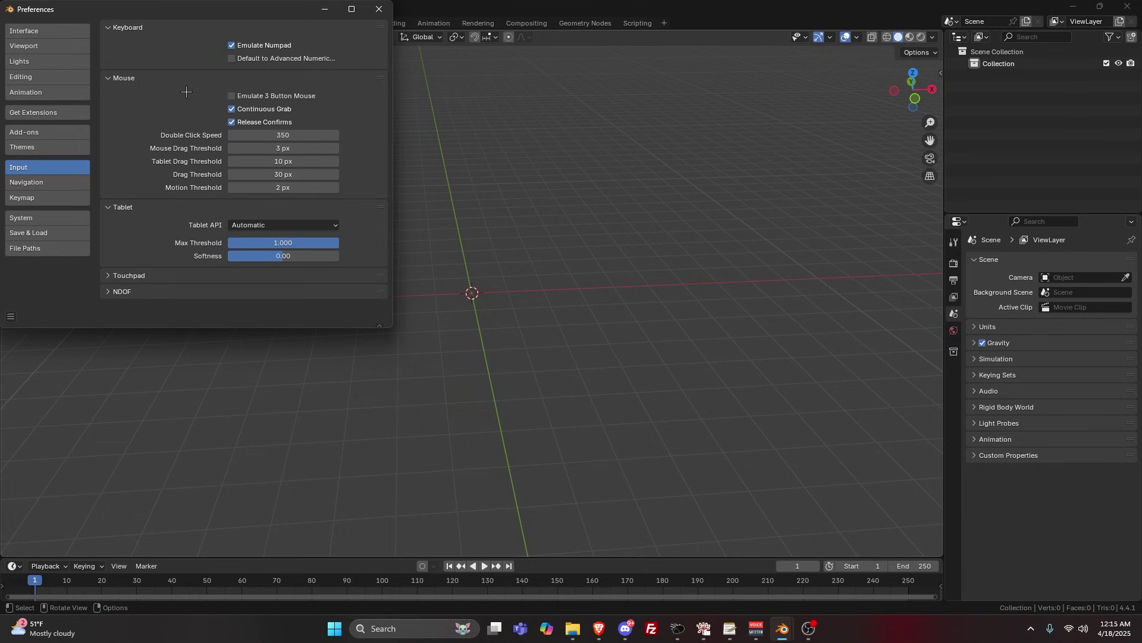
{"action": "left_click_drag", "start_coordinate": [209, 6], "coordinate": [525, 95]}
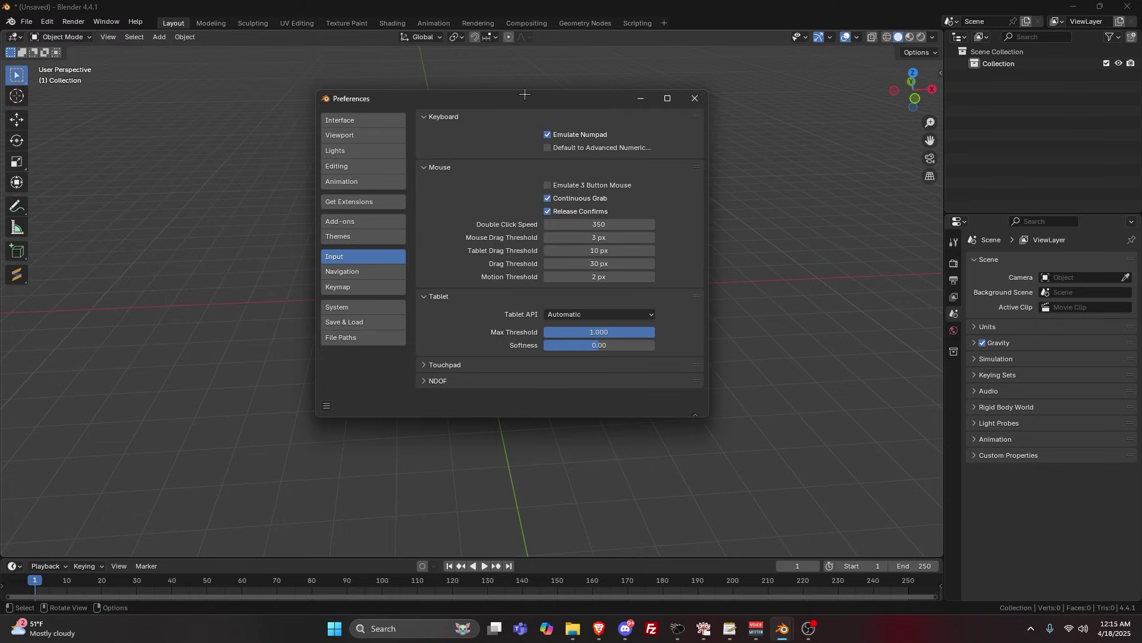
{"action": "left_click", "coordinate": [383, 217]}
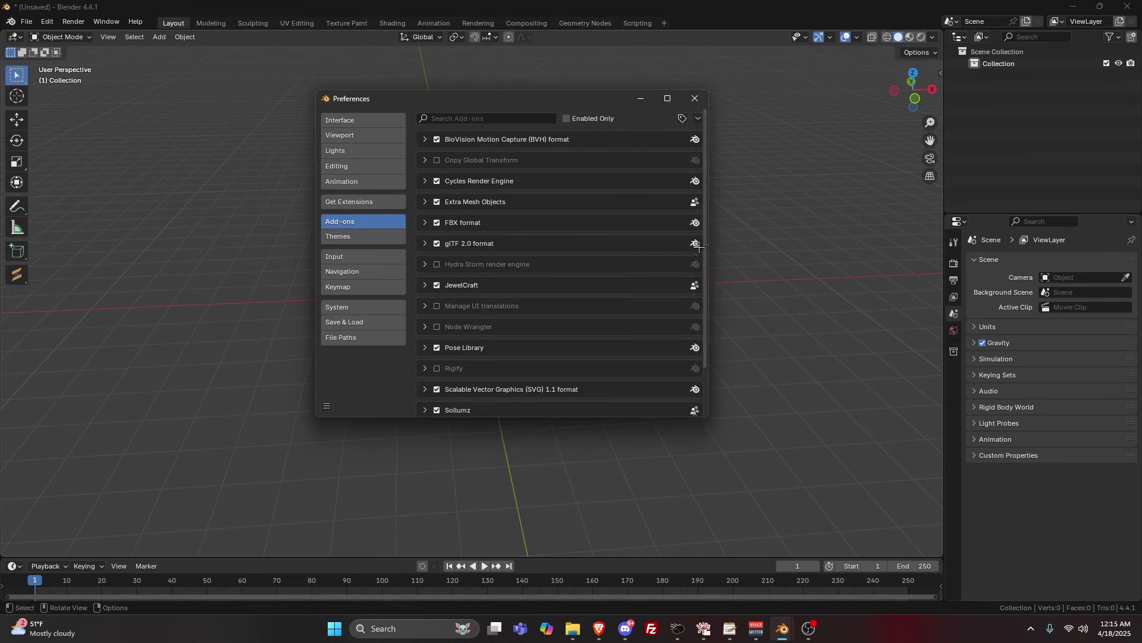
{"action": "left_click", "coordinate": [717, 238]}
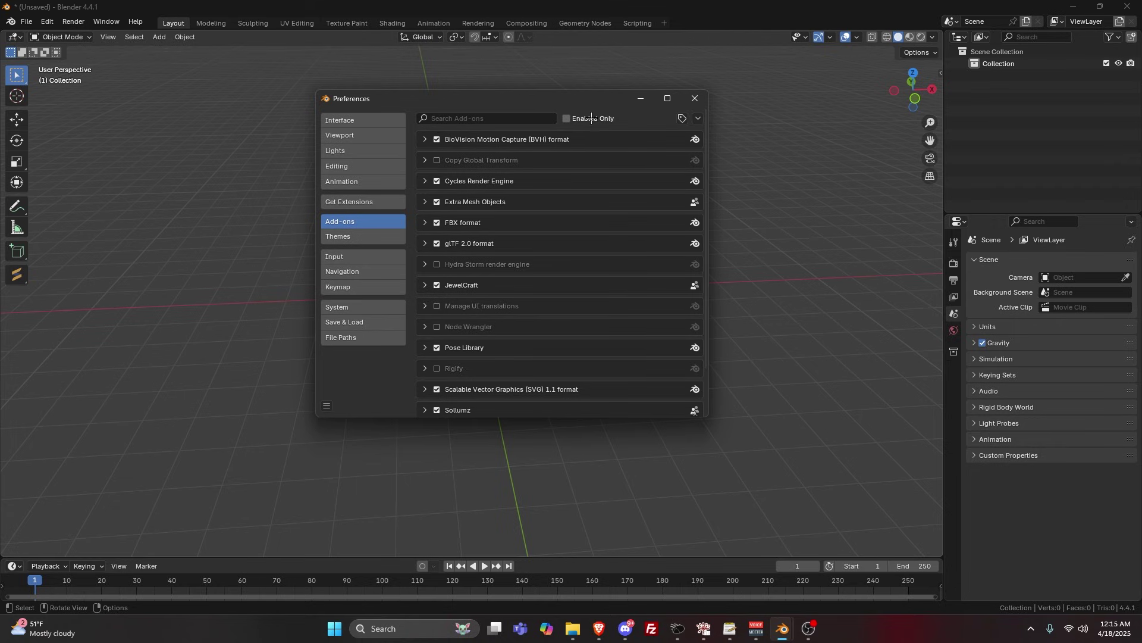
Step: Install the Sollumz add-on from disk using Sollumz (1).zip in Downloads, sorting the files by date modified to find it
{"action": "left_click", "coordinate": [698, 119]}
{"action": "left_click", "coordinate": [643, 148]}
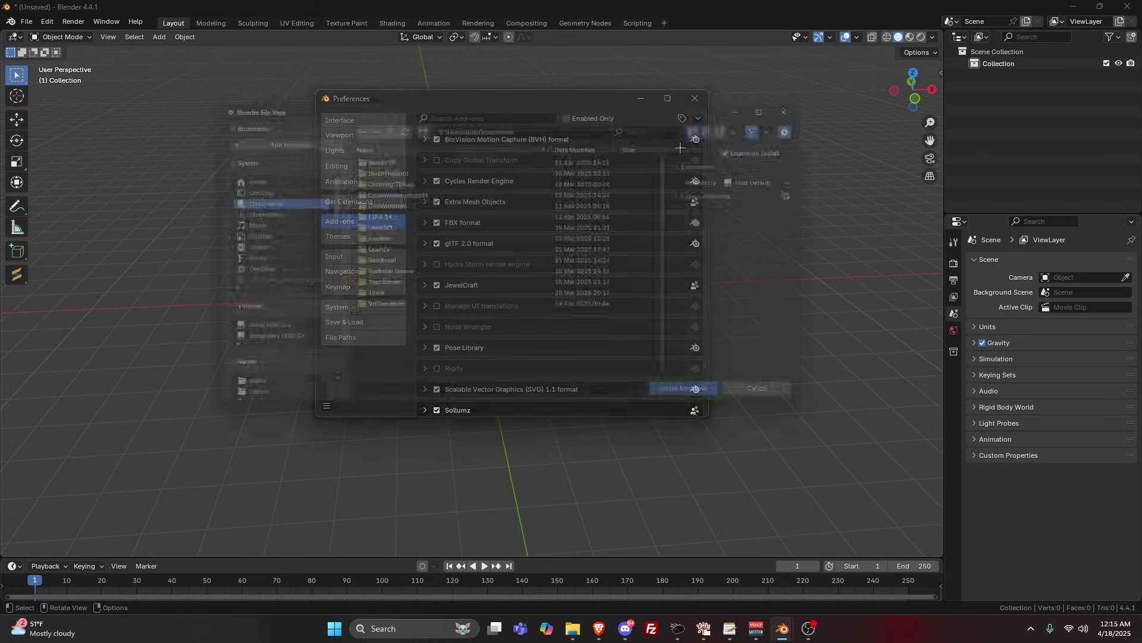
{"action": "left_click", "coordinate": [293, 210]}
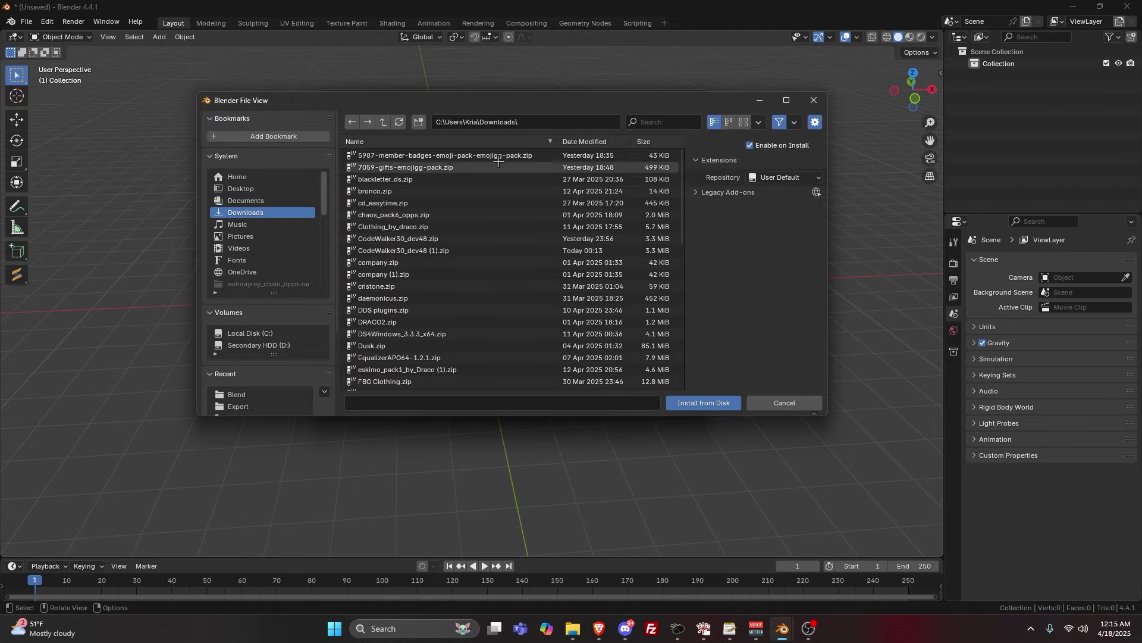
{"action": "left_click", "coordinate": [594, 141]}
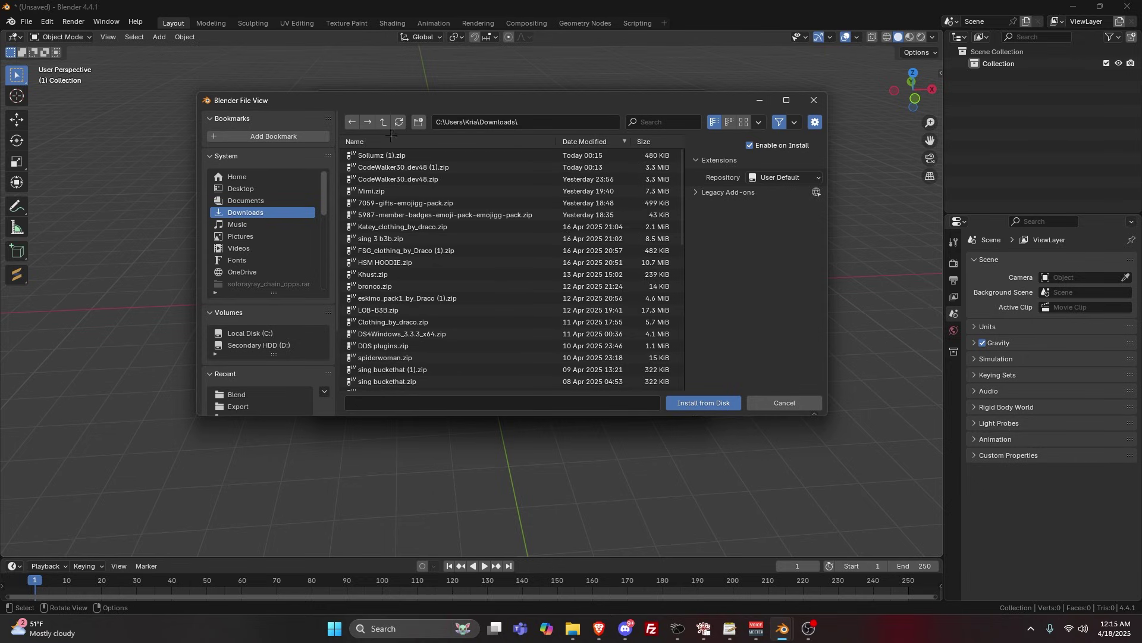
{"action": "left_click", "coordinate": [437, 154]}
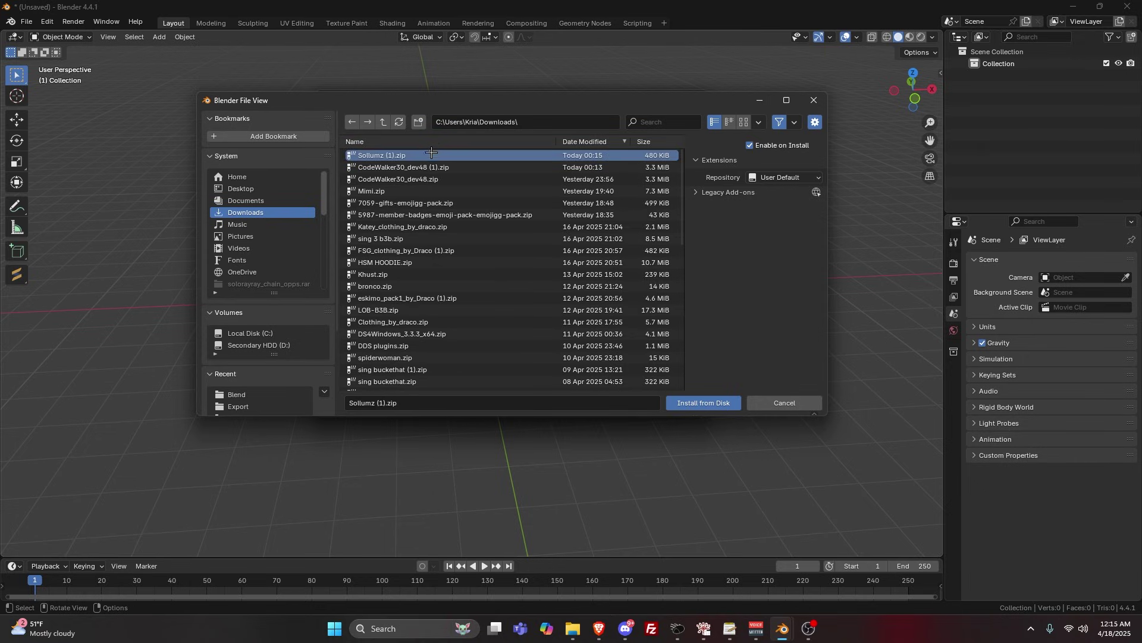
{"action": "left_click", "coordinate": [709, 403]}
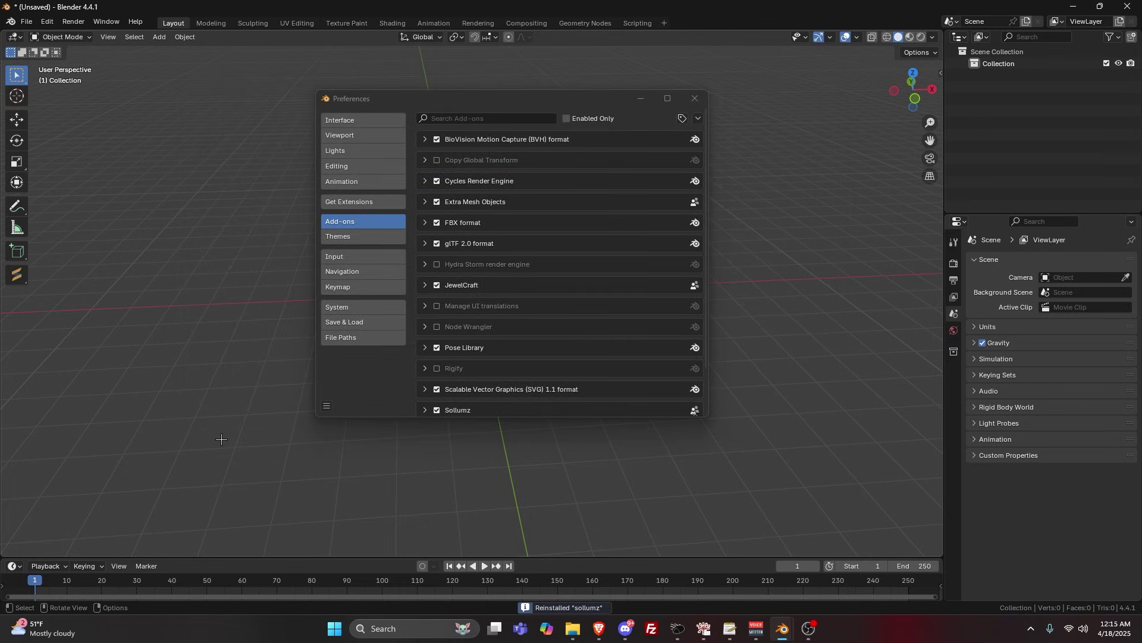
Step: Search the add-ons for "sollumz" to check that it is enabled, close Preferences and minimise Blender
{"action": "left_click", "coordinate": [509, 119]}
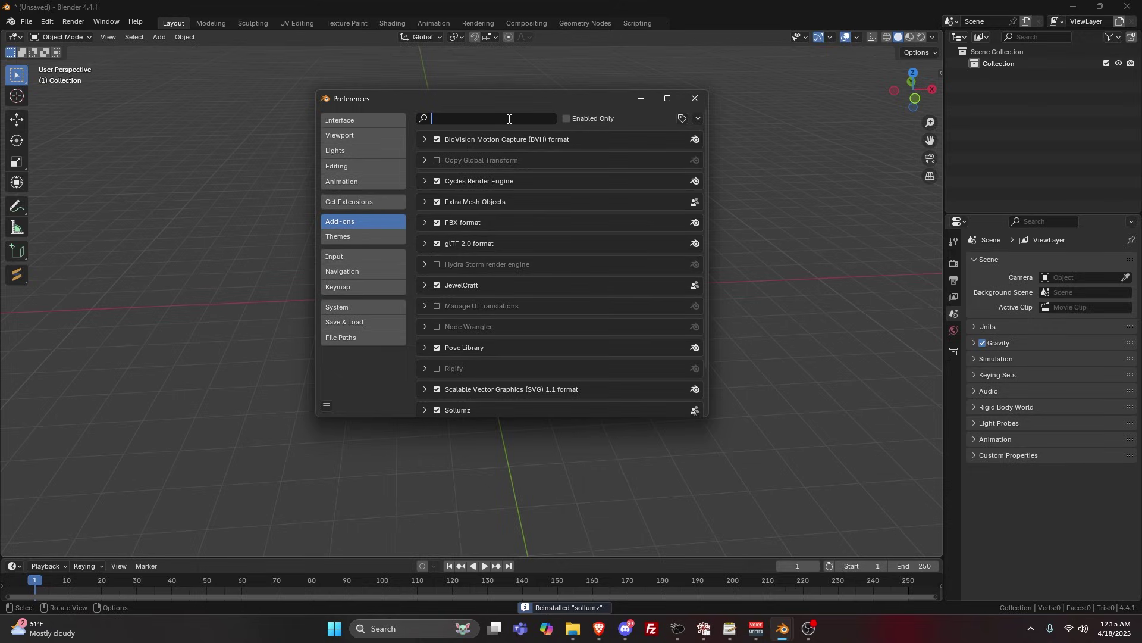
{"action": "type", "text": "sollumz"}
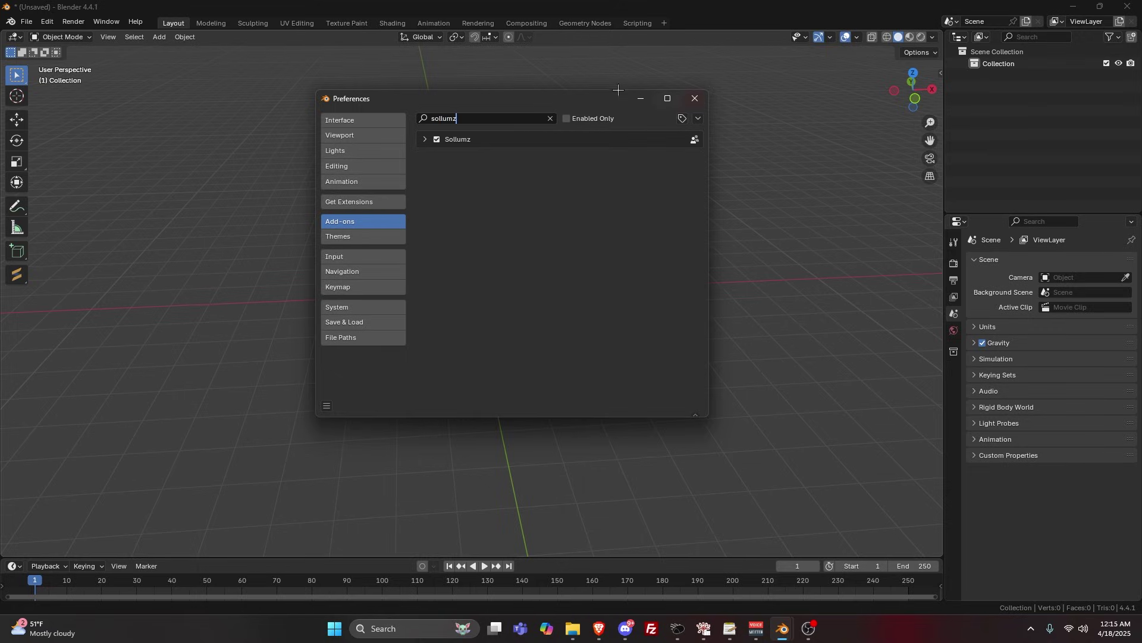
{"action": "left_click_drag", "start_coordinate": [572, 103], "coordinate": [527, 108]}
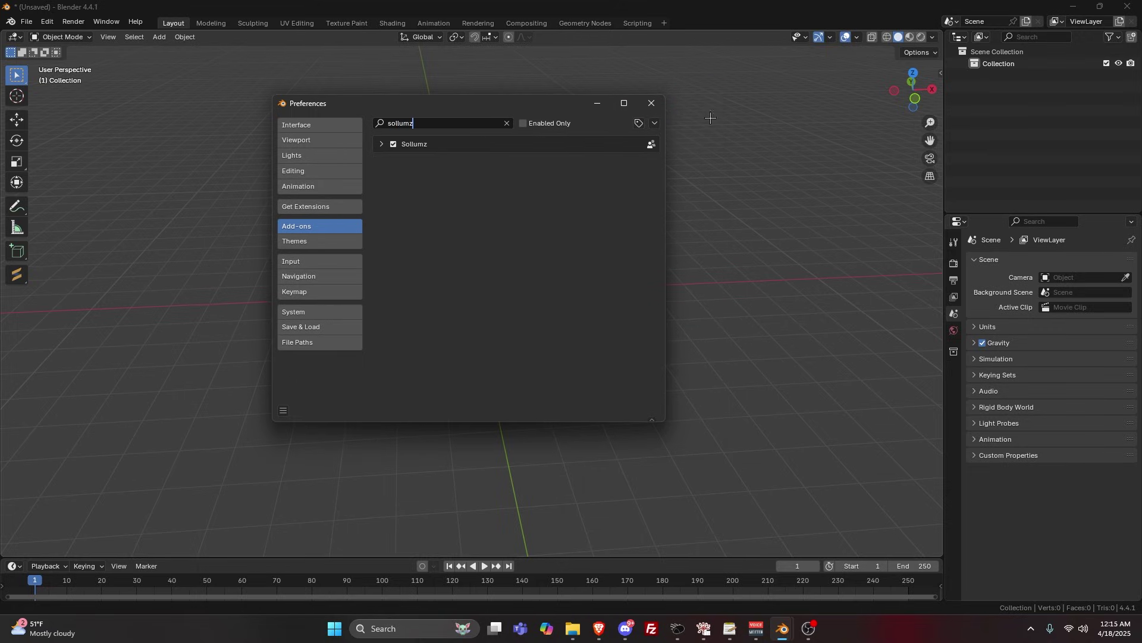
{"action": "left_click", "coordinate": [642, 109]}
{"action": "left_click", "coordinate": [1070, 6]}
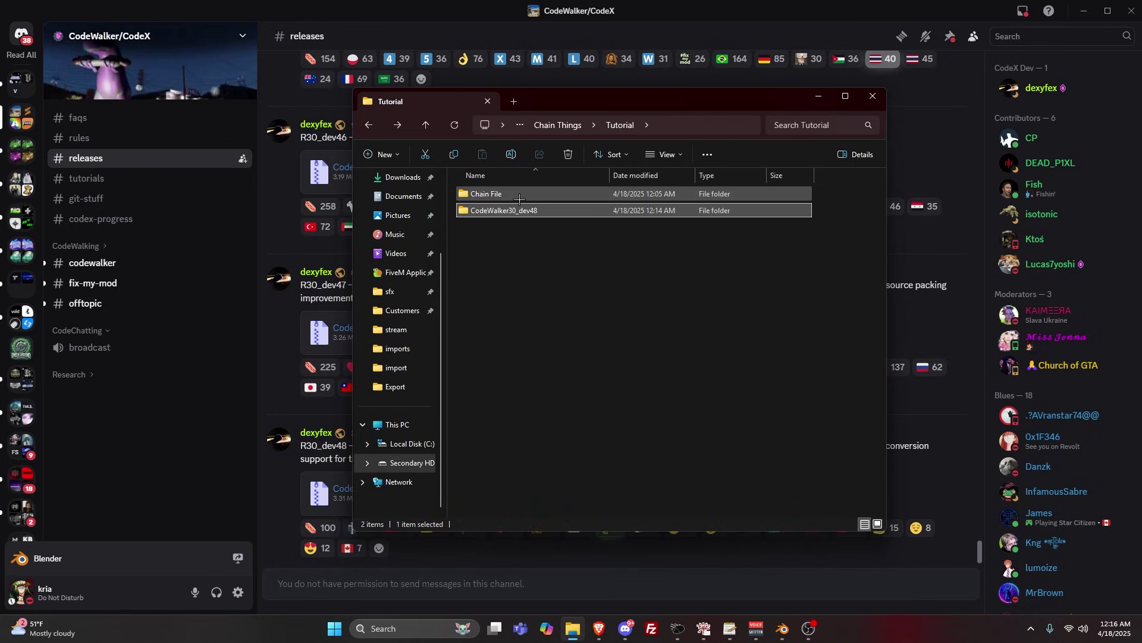
Step: Launch CodeWalker RPF Explorer.exe from the CodeWalker30_dev48 folder in Chain Things > Learners Package and move its window over File Explorer
{"action": "double_click", "coordinate": [536, 210]}
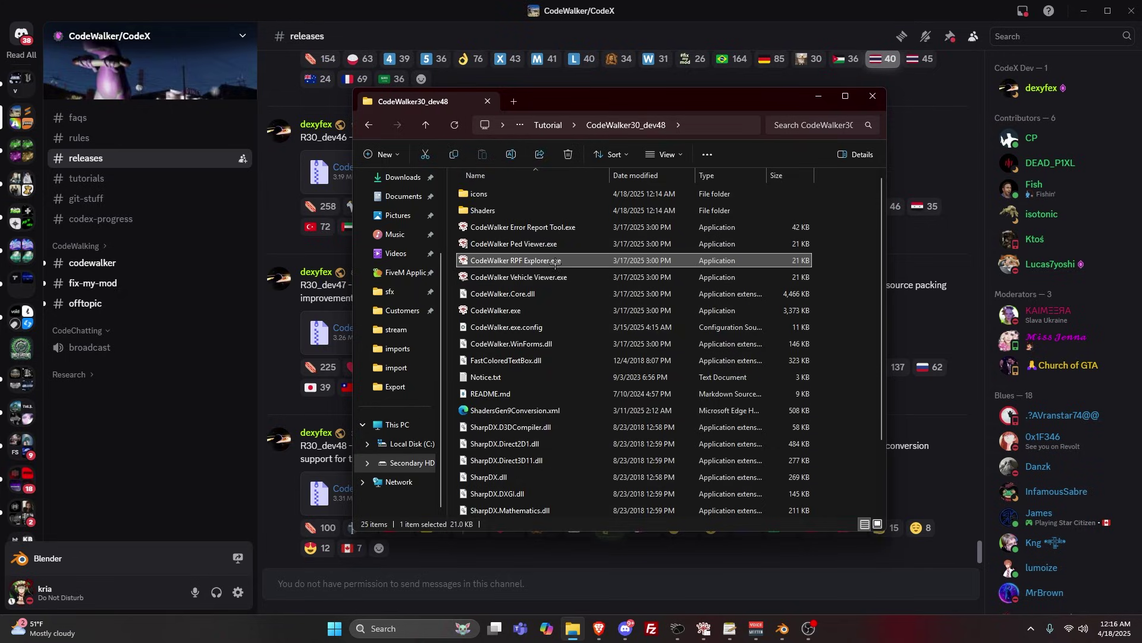
{"action": "left_click", "coordinate": [370, 125]}
{"action": "left_click", "coordinate": [370, 125]}
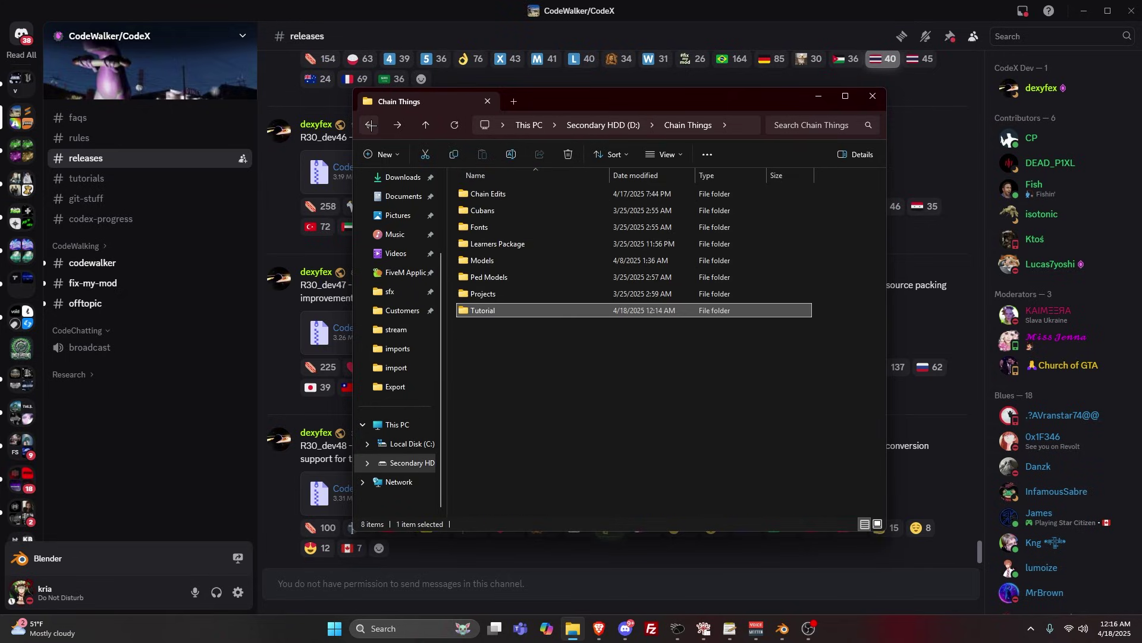
{"action": "double_click", "coordinate": [482, 194]}
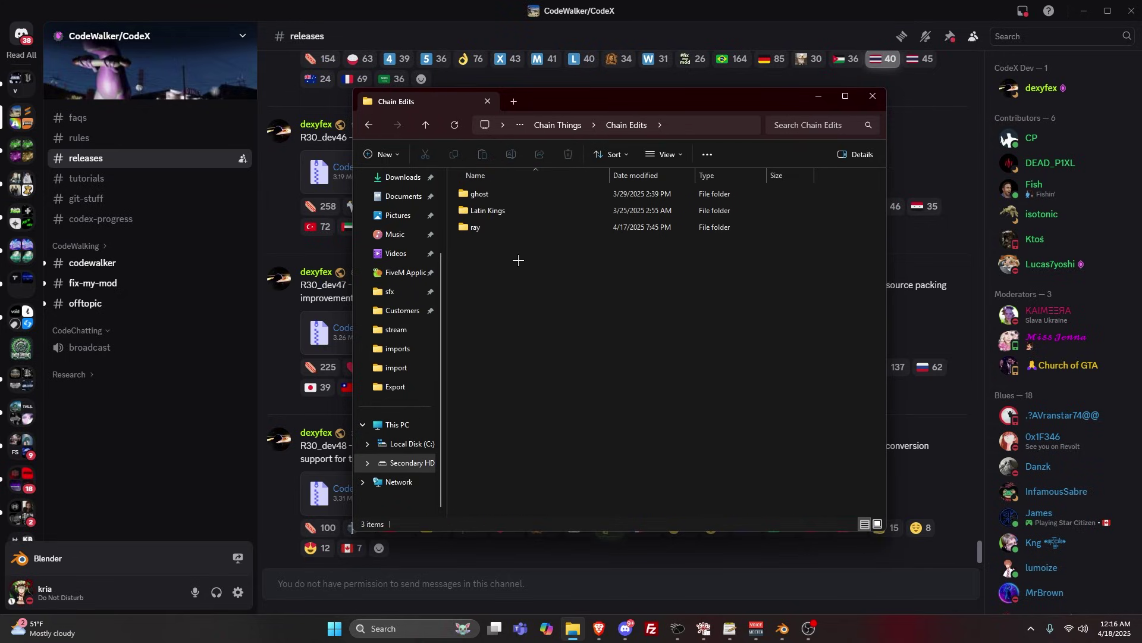
{"action": "left_click", "coordinate": [371, 128]}
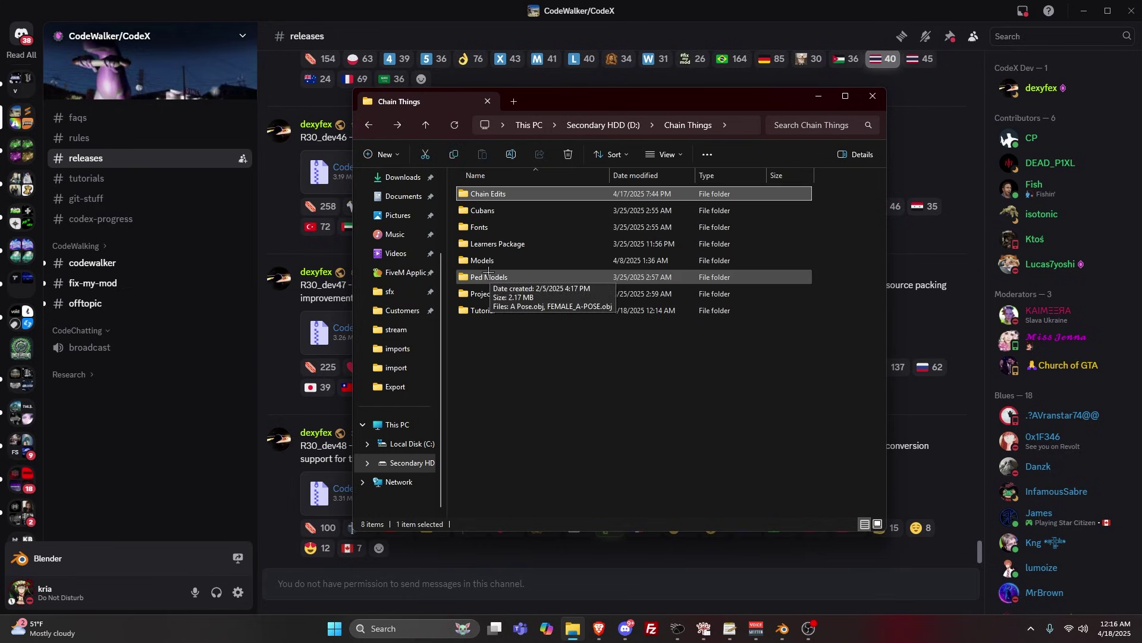
{"action": "double_click", "coordinate": [515, 244]}
{"action": "double_click", "coordinate": [517, 231]}
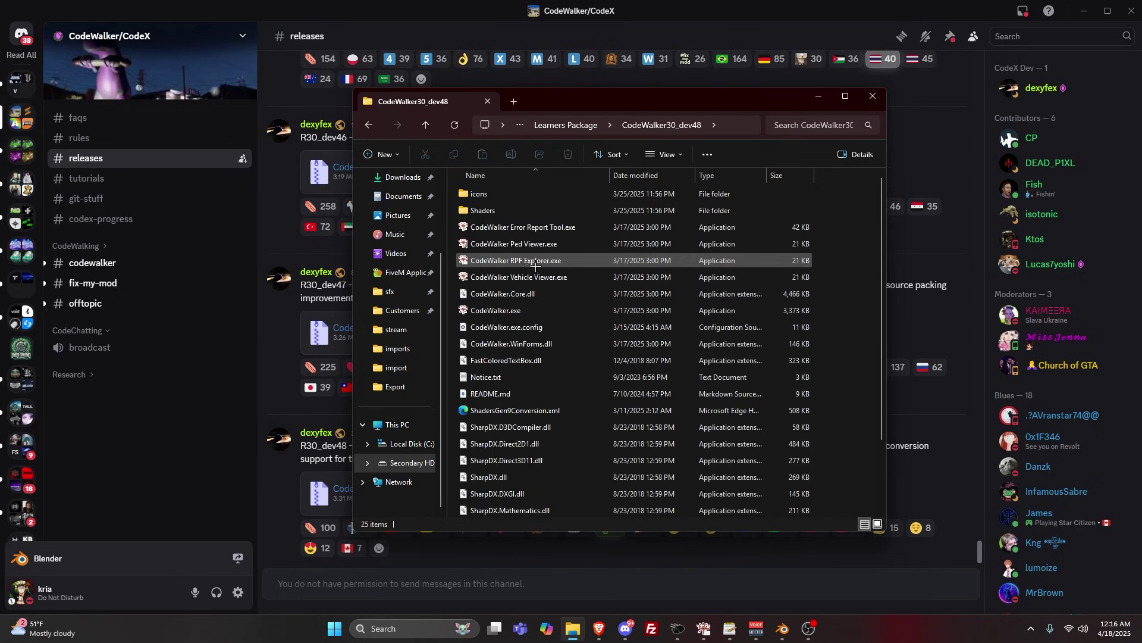
{"action": "double_click", "coordinate": [536, 262]}
{"action": "left_click_drag", "start_coordinate": [328, 25], "coordinate": [641, 106]}
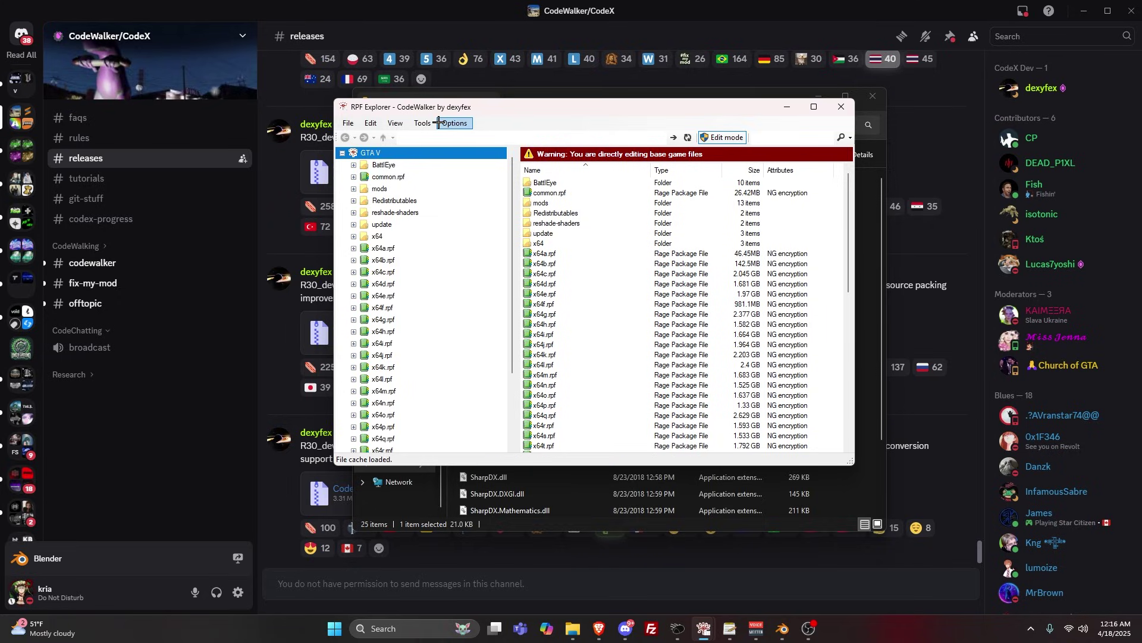
Step: Check the Start in Edit mode option and open the folder D:\Chain Things\Tutorial\Chain File in RPF Explorer
{"action": "left_click", "coordinate": [454, 123]}
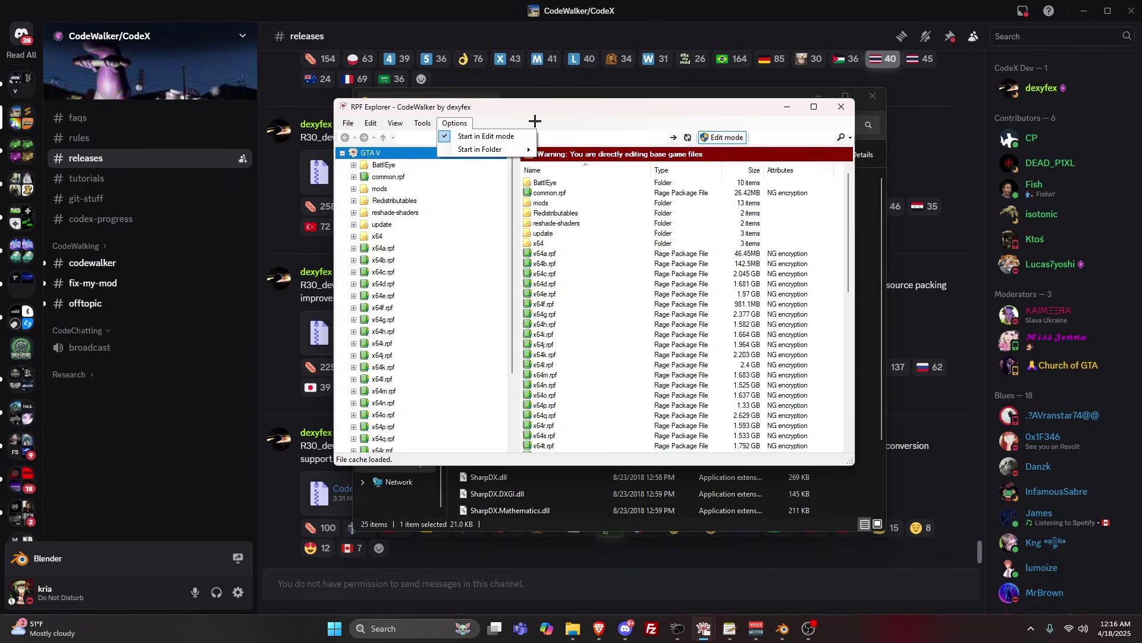
{"action": "left_click", "coordinate": [540, 120]}
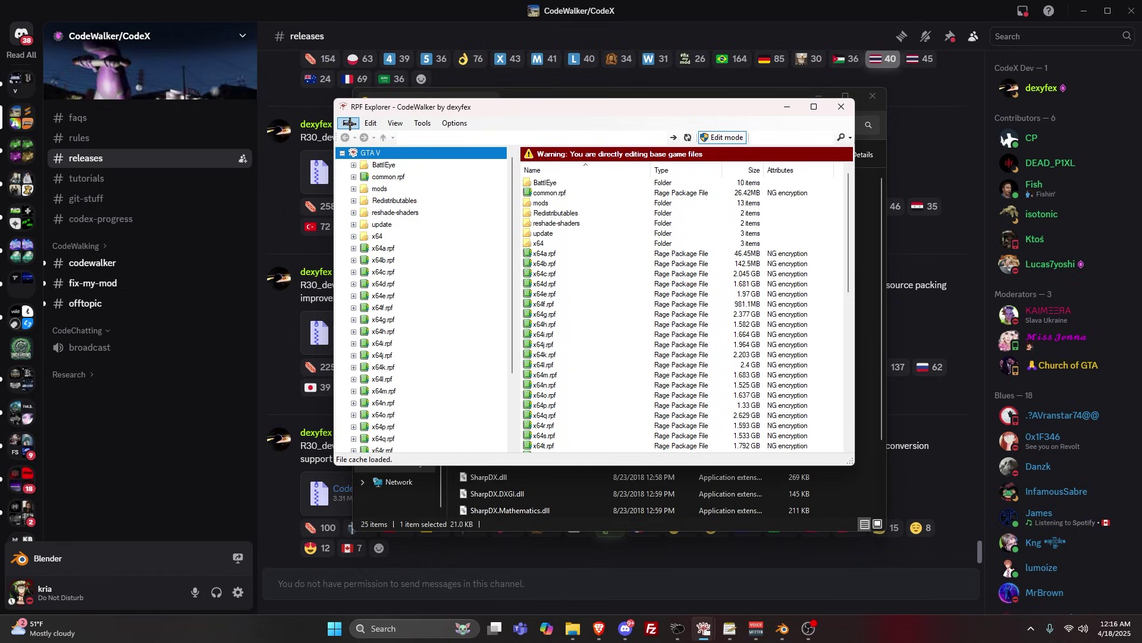
{"action": "left_click", "coordinate": [349, 123]}
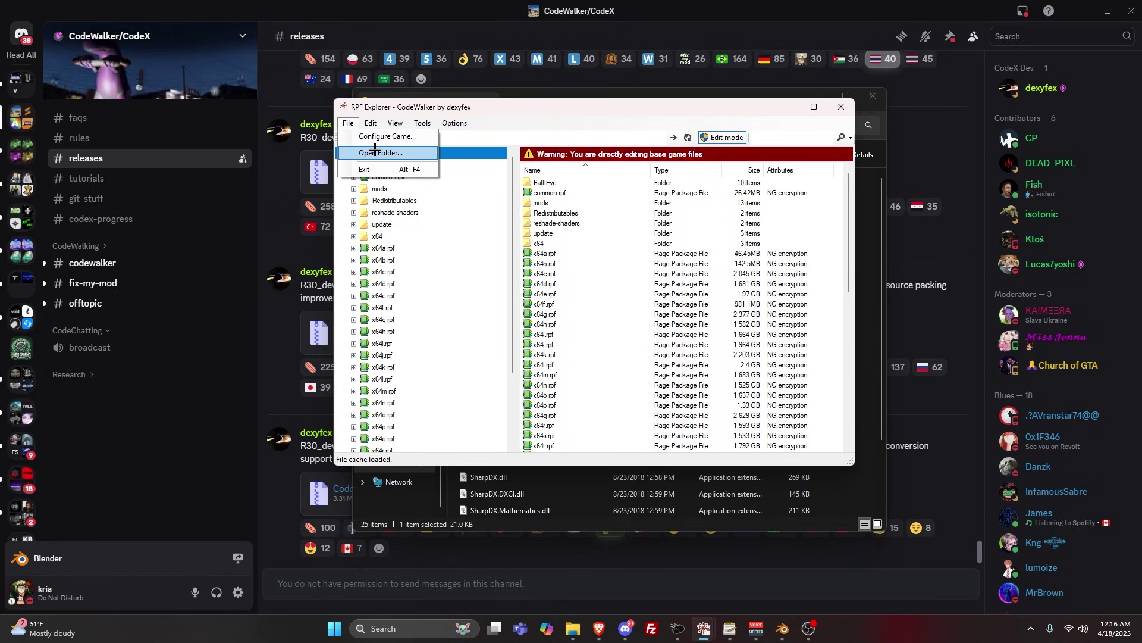
{"action": "left_click", "coordinate": [375, 152]}
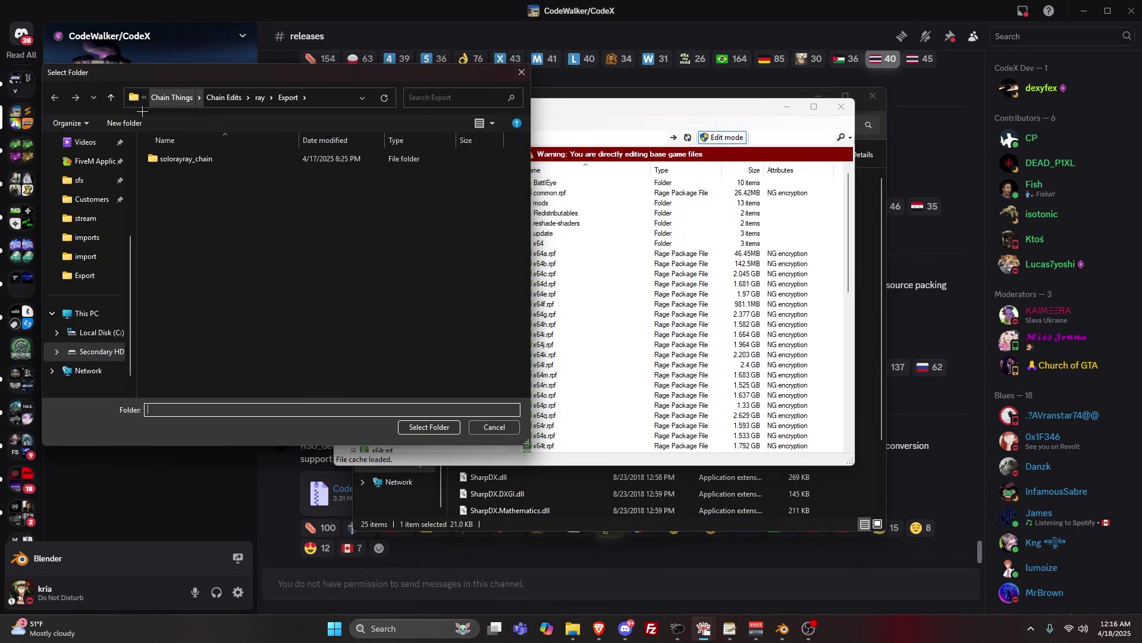
{"action": "left_click", "coordinate": [88, 352]}
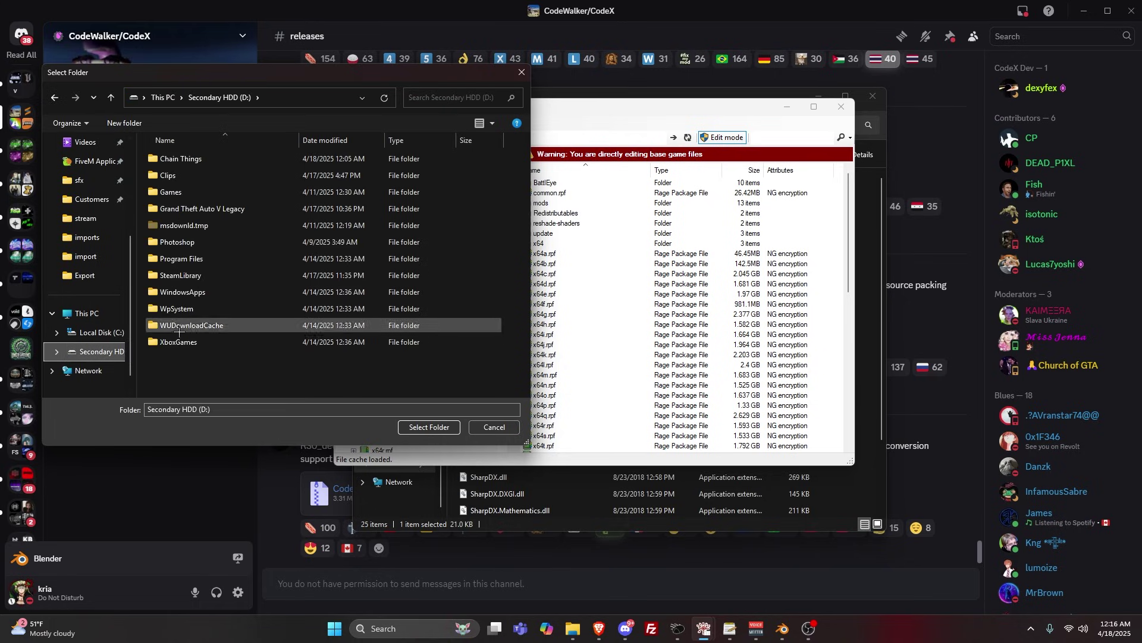
{"action": "double_click", "coordinate": [190, 160]}
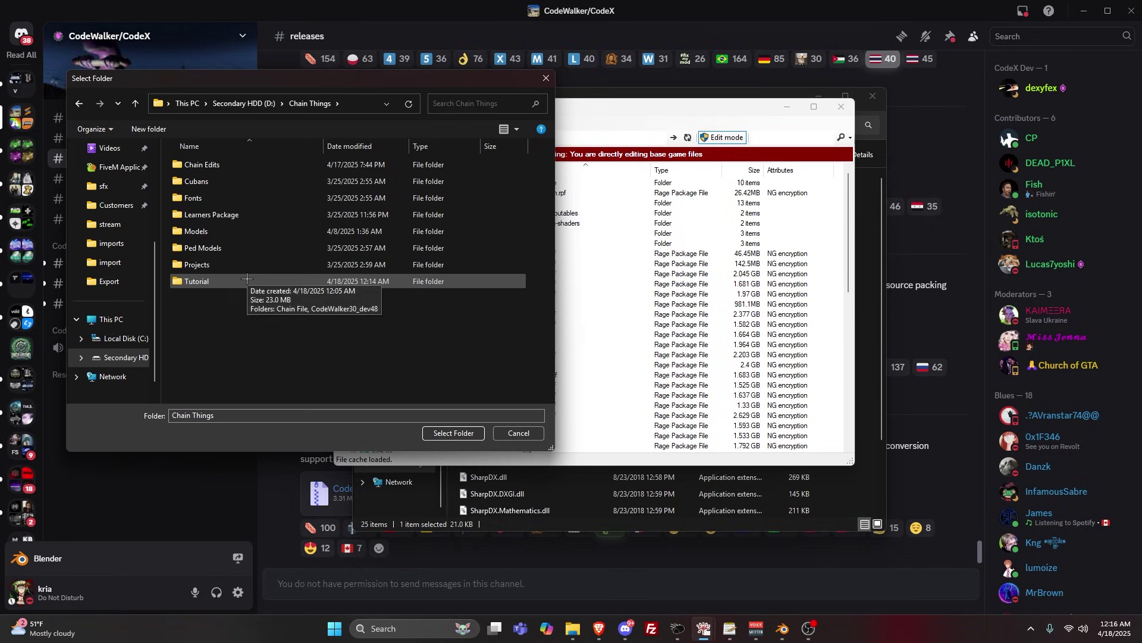
{"action": "double_click", "coordinate": [246, 280]}
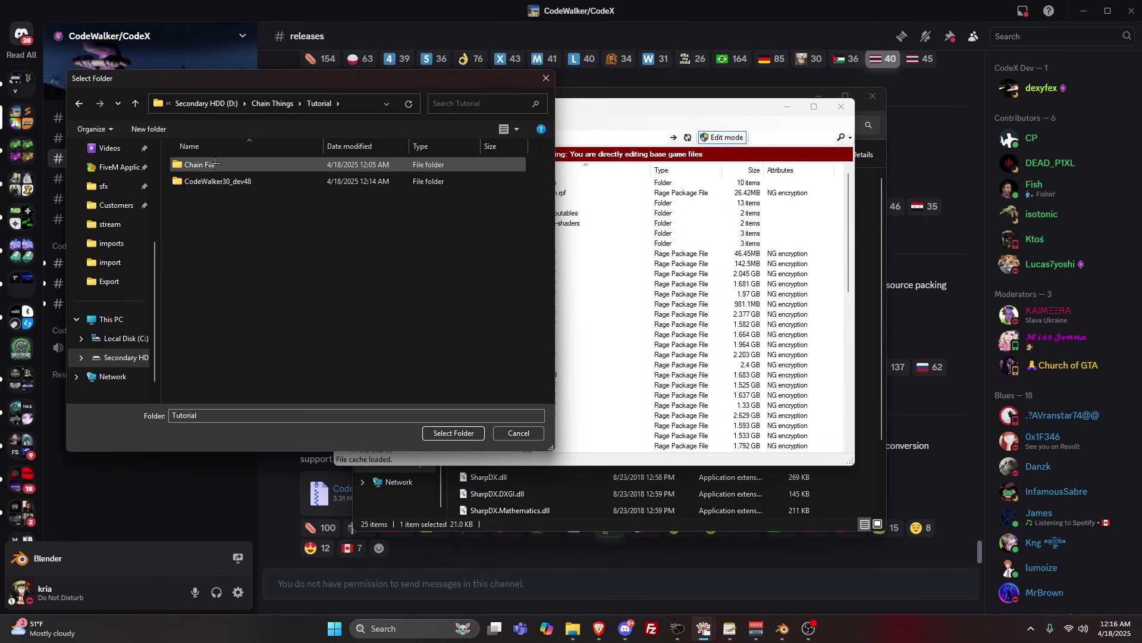
{"action": "double_click", "coordinate": [216, 164]}
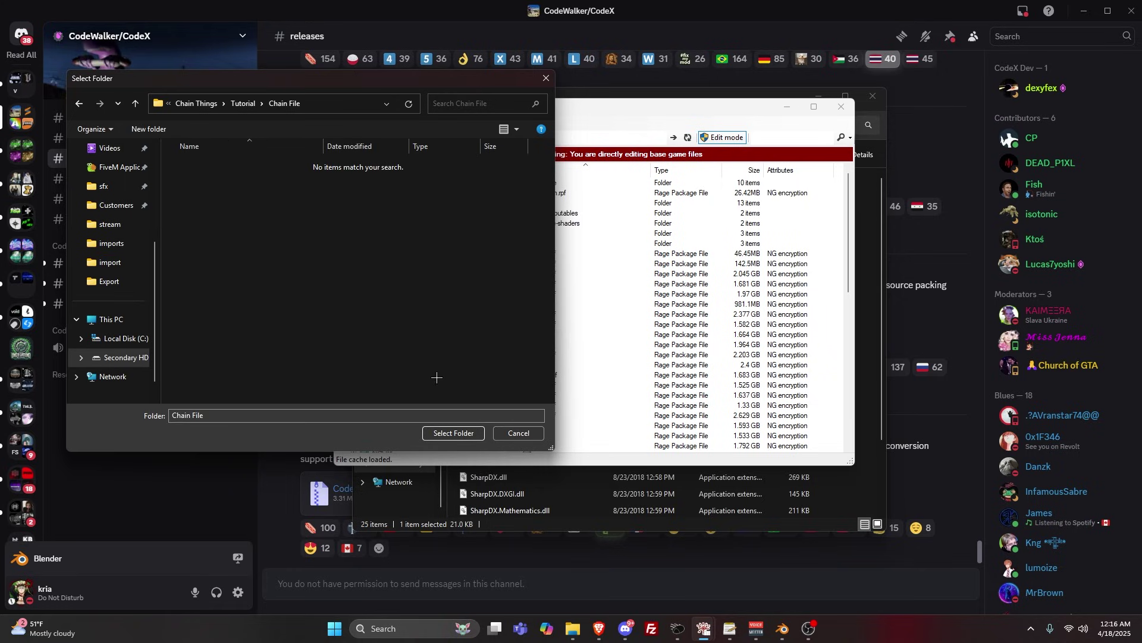
{"action": "left_click", "coordinate": [454, 432]}
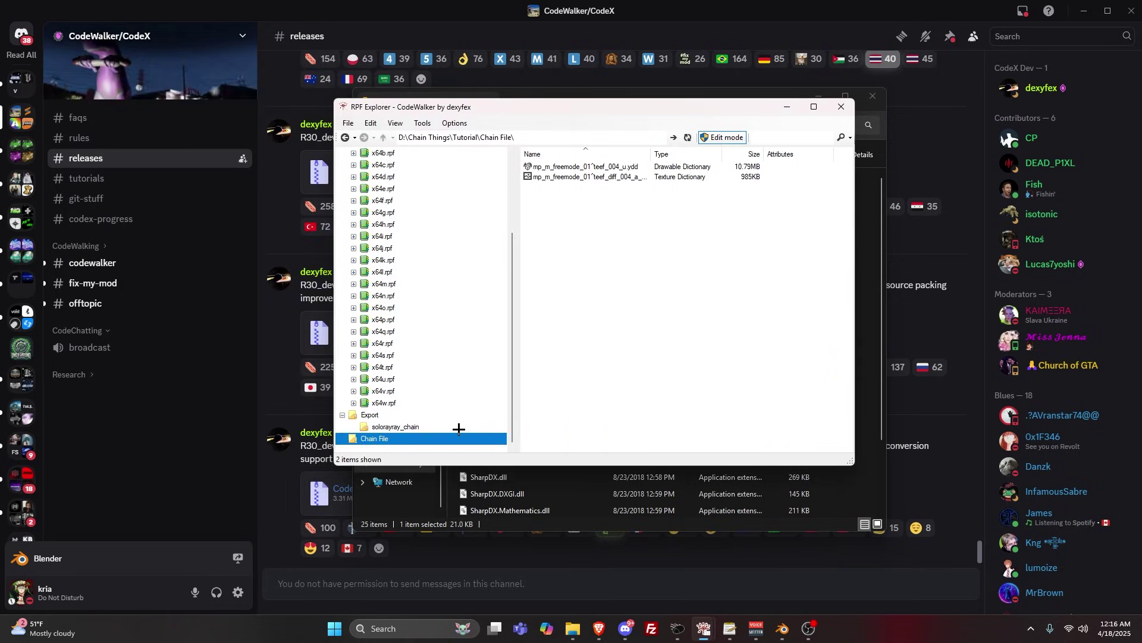
Step: Preview the drawable mp_m_freemode_01^teef_004_u.ydd, close the model viewer, and widen the Name column to read the full file names
{"action": "double_click", "coordinate": [634, 170]}
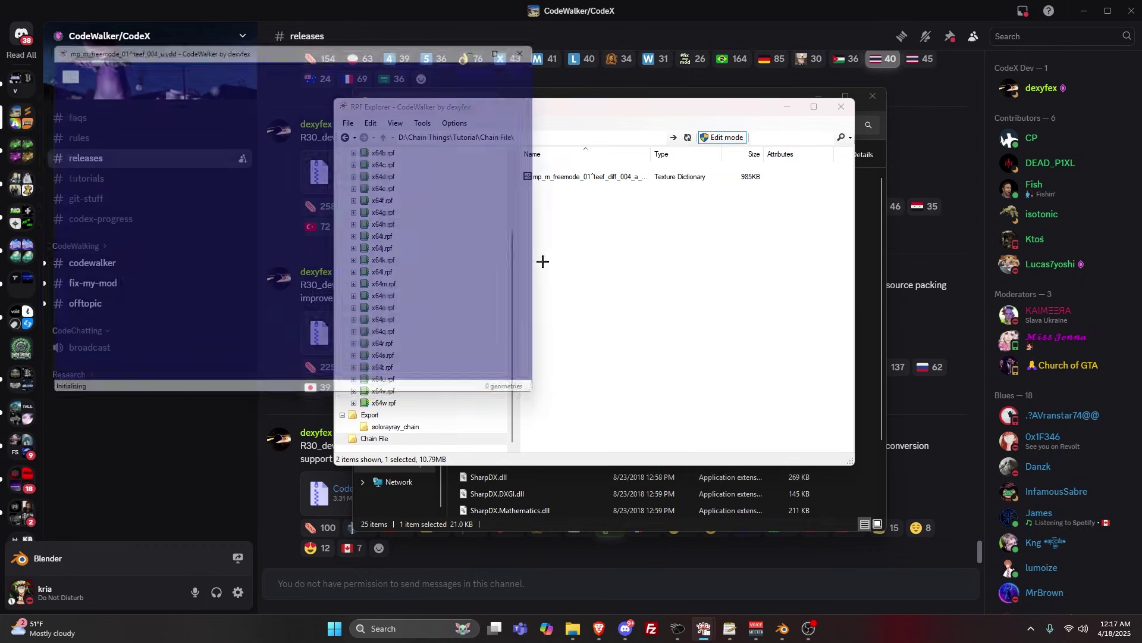
{"action": "left_click_drag", "start_coordinate": [373, 252], "coordinate": [266, 166]}
{"action": "left_click", "coordinate": [543, 40]}
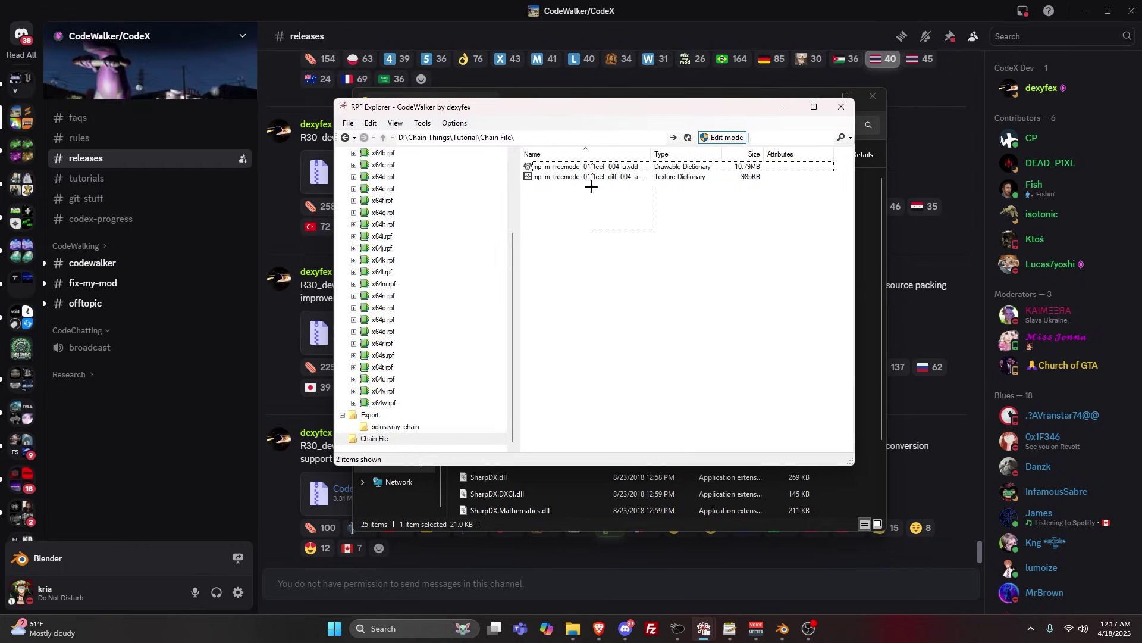
{"action": "left_click_drag", "start_coordinate": [595, 229], "coordinate": [713, 156]}
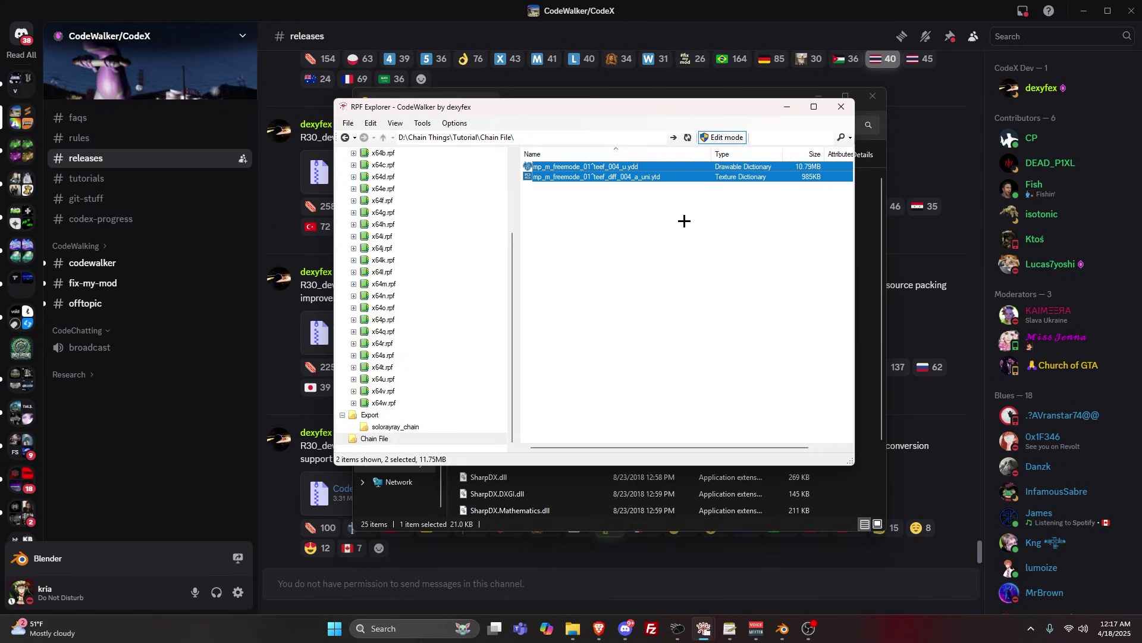
{"action": "left_click", "coordinate": [683, 221]}
Step: Start an XML export of mp_m_freemode_01^teef_004_u.ydd and browse to the Tutorial folder for the destination
{"action": "left_click", "coordinate": [619, 168]}
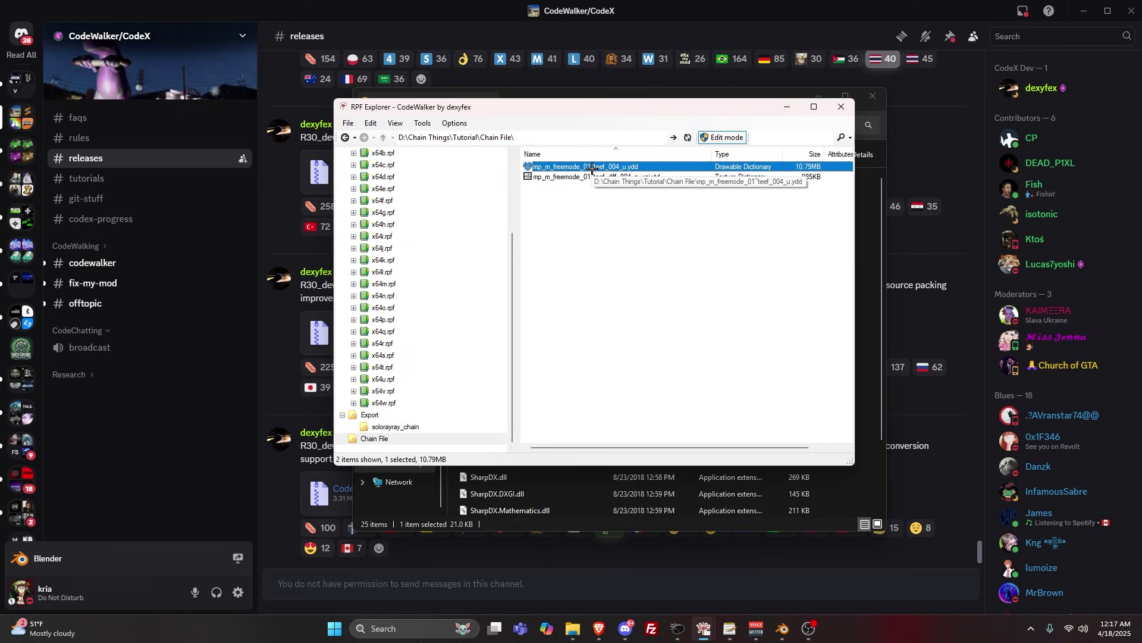
{"action": "right_click", "coordinate": [591, 167]}
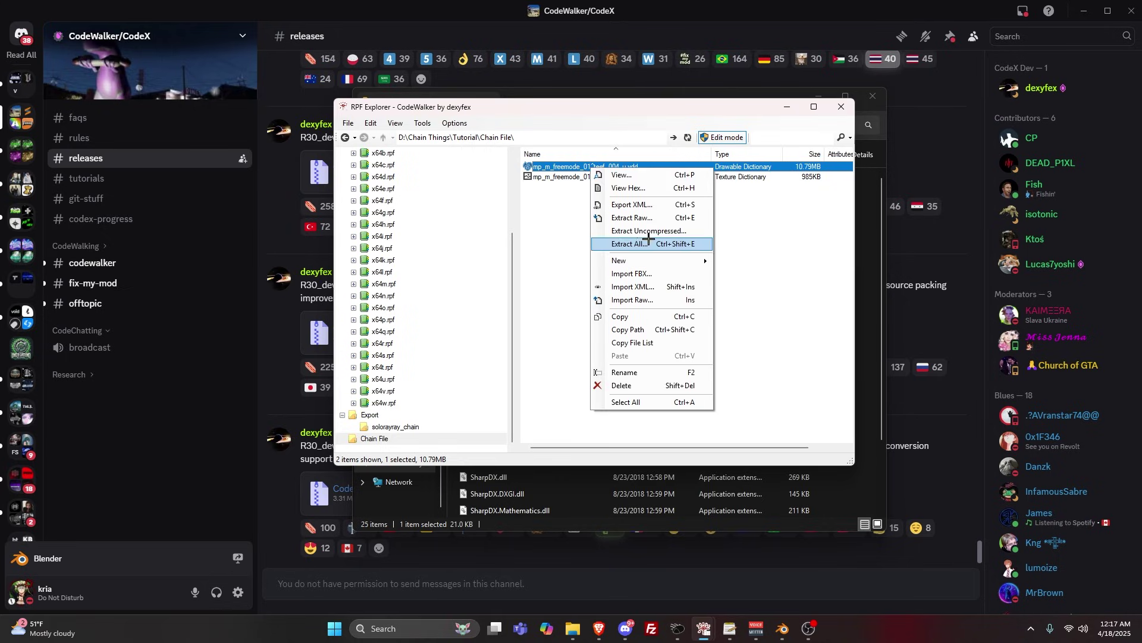
{"action": "left_click", "coordinate": [636, 205]}
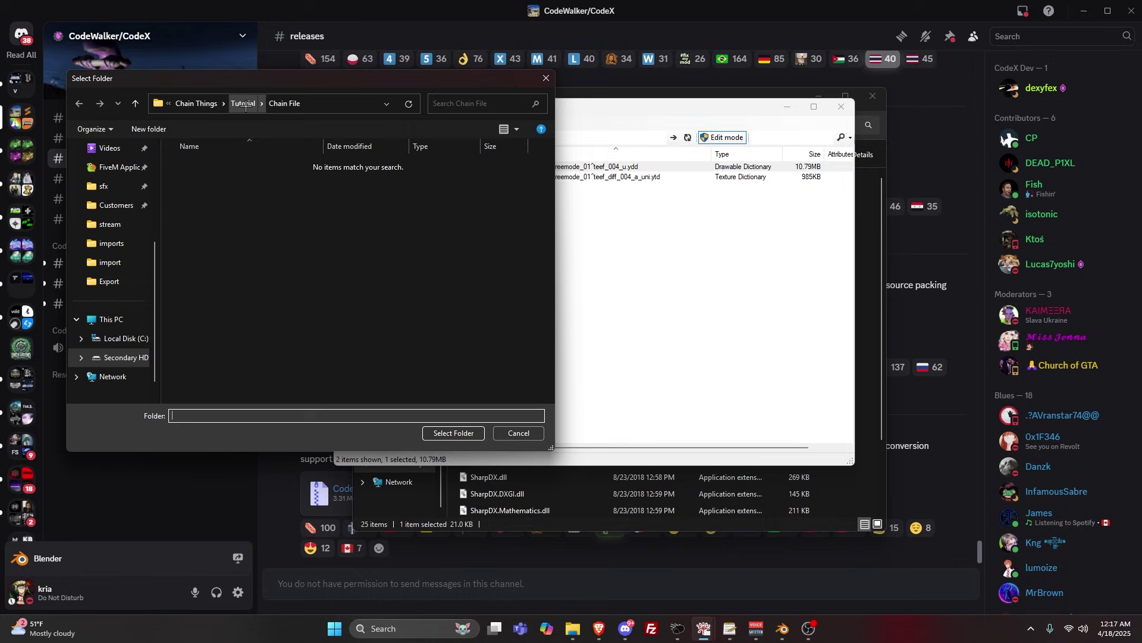
{"action": "left_click", "coordinate": [245, 107]}
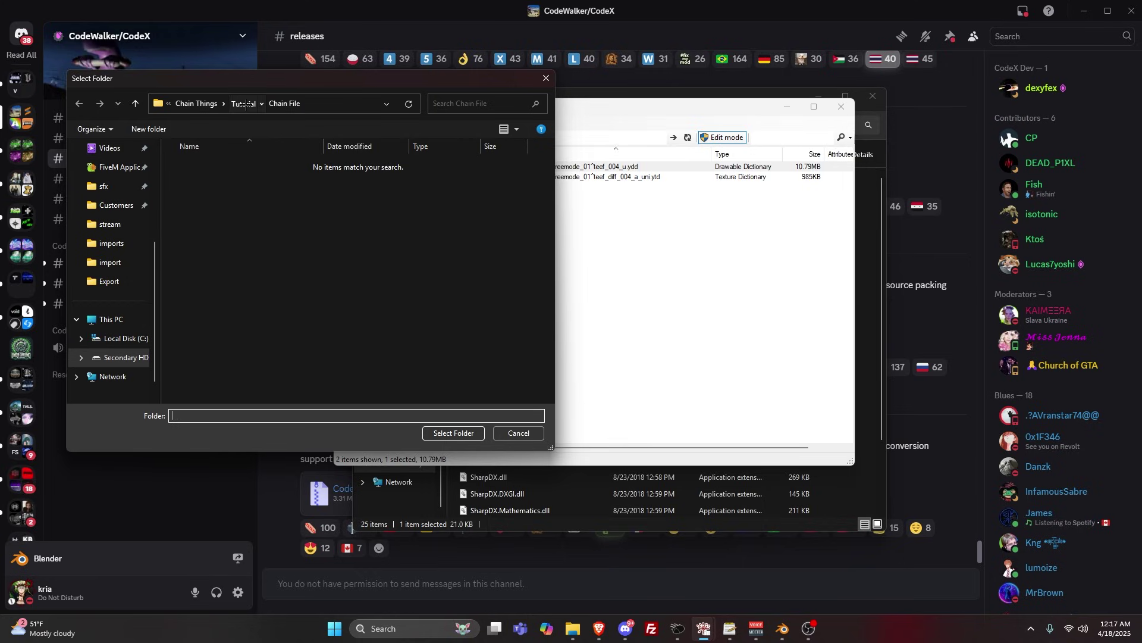
Step: Create a new folder named Import inside the Tutorial folder
{"action": "right_click", "coordinate": [238, 233]}
{"action": "mouse_move", "coordinate": [333, 359]}
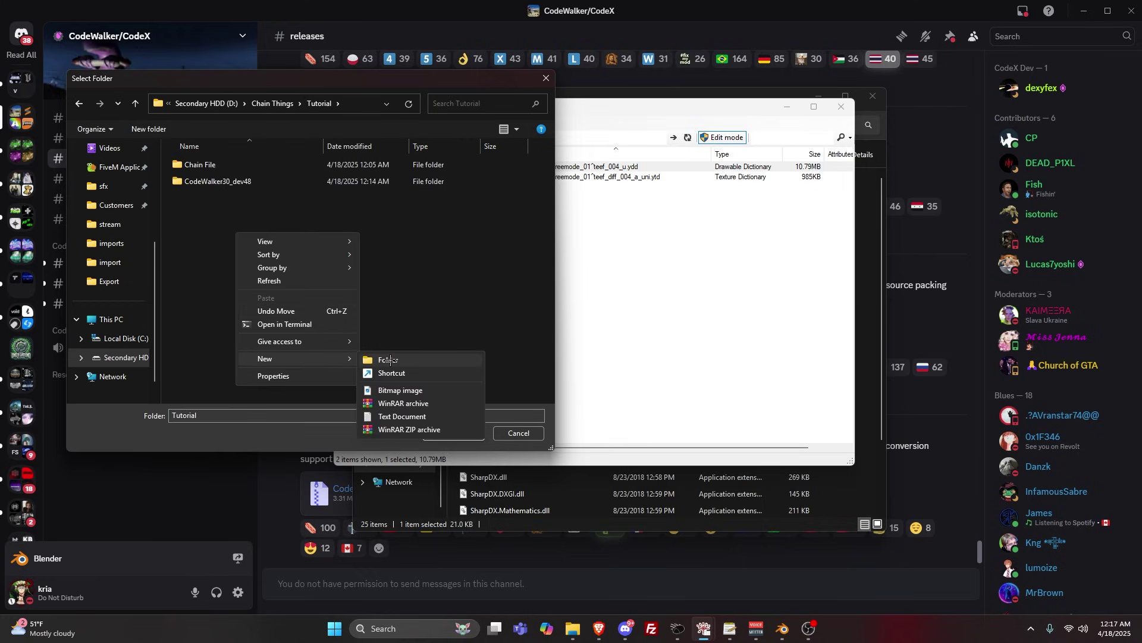
{"action": "left_click", "coordinate": [400, 303]}
{"action": "right_click", "coordinate": [198, 257]}
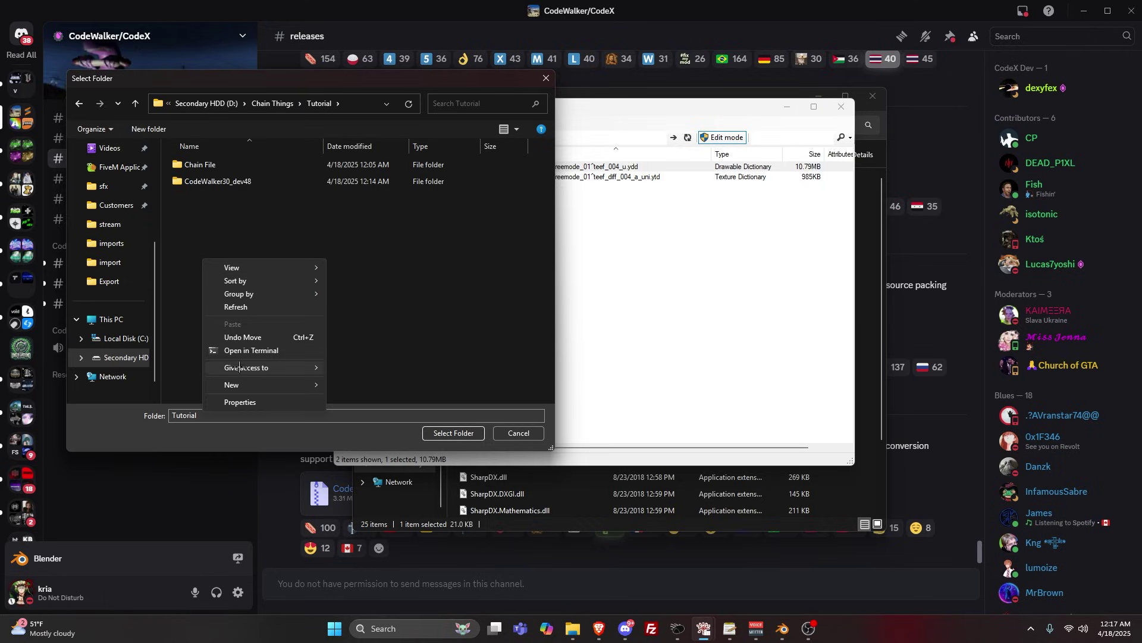
{"action": "left_click", "coordinate": [347, 383]}
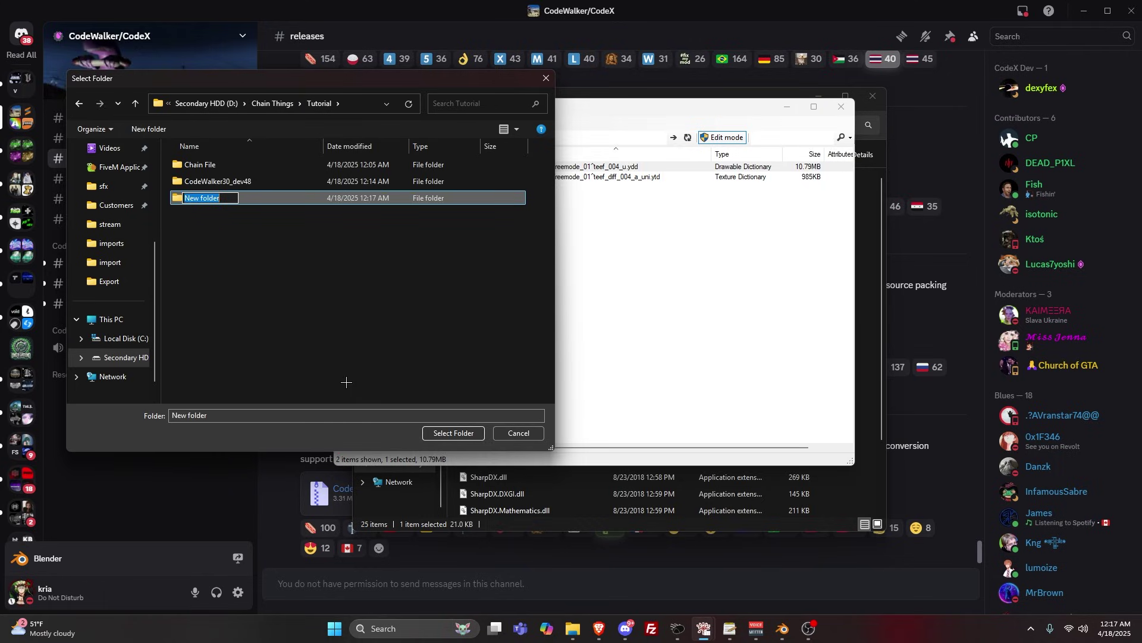
{"action": "type", "text": "Import"}
{"action": "key", "text": "Return"}
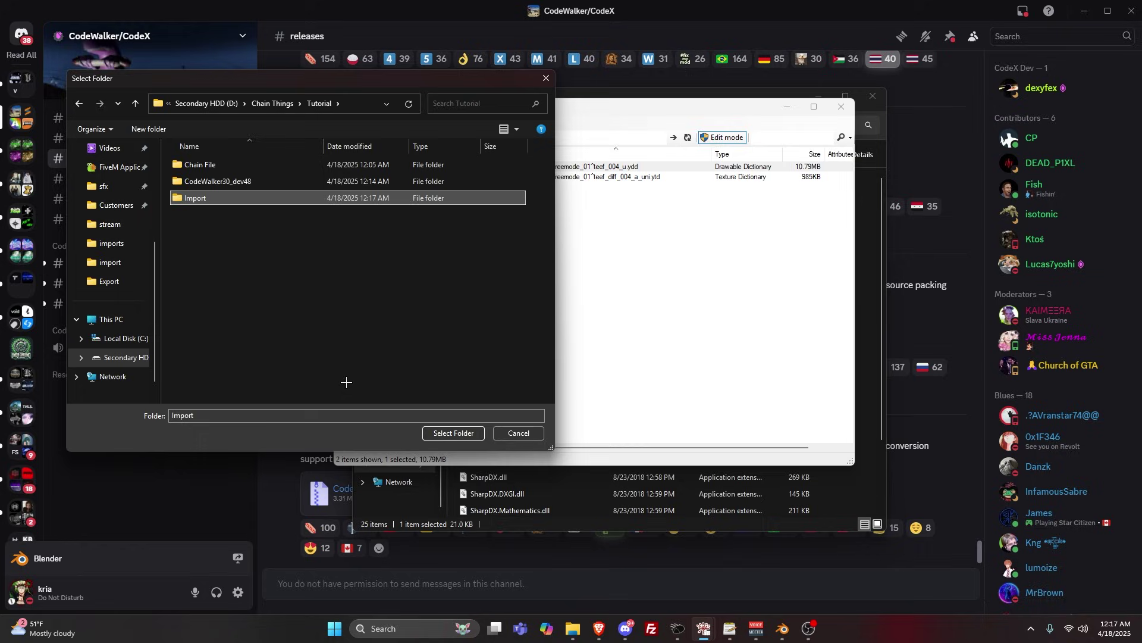
Step: Export the chain drawable's XML into the Import folder and deselect the file in RPF Explorer
{"action": "double_click", "coordinate": [352, 198]}
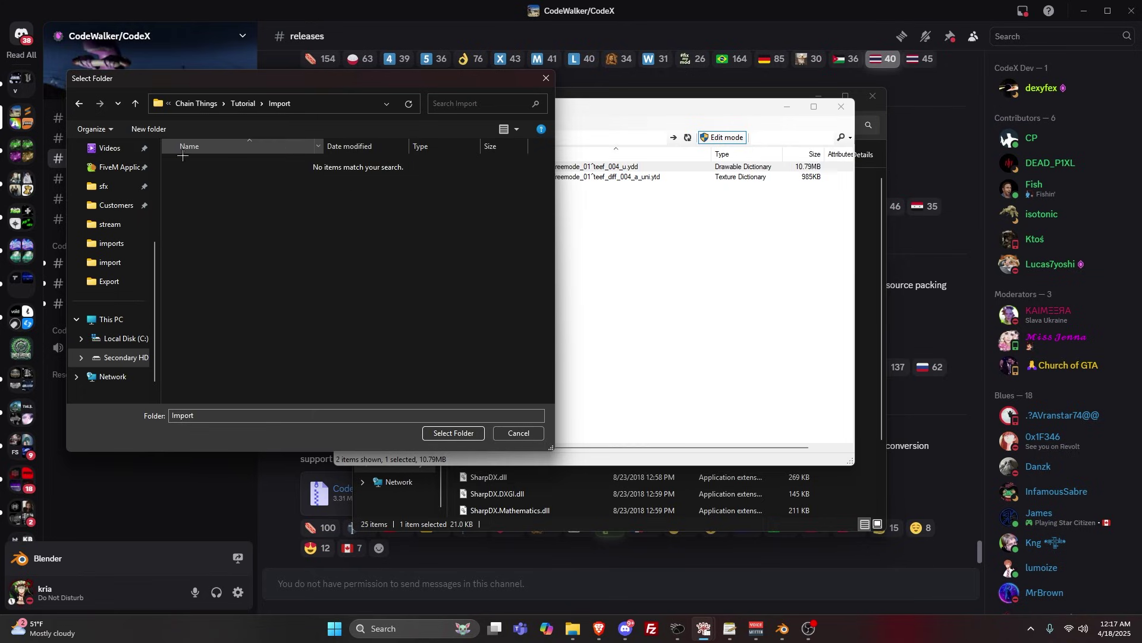
{"action": "left_click", "coordinate": [446, 434]}
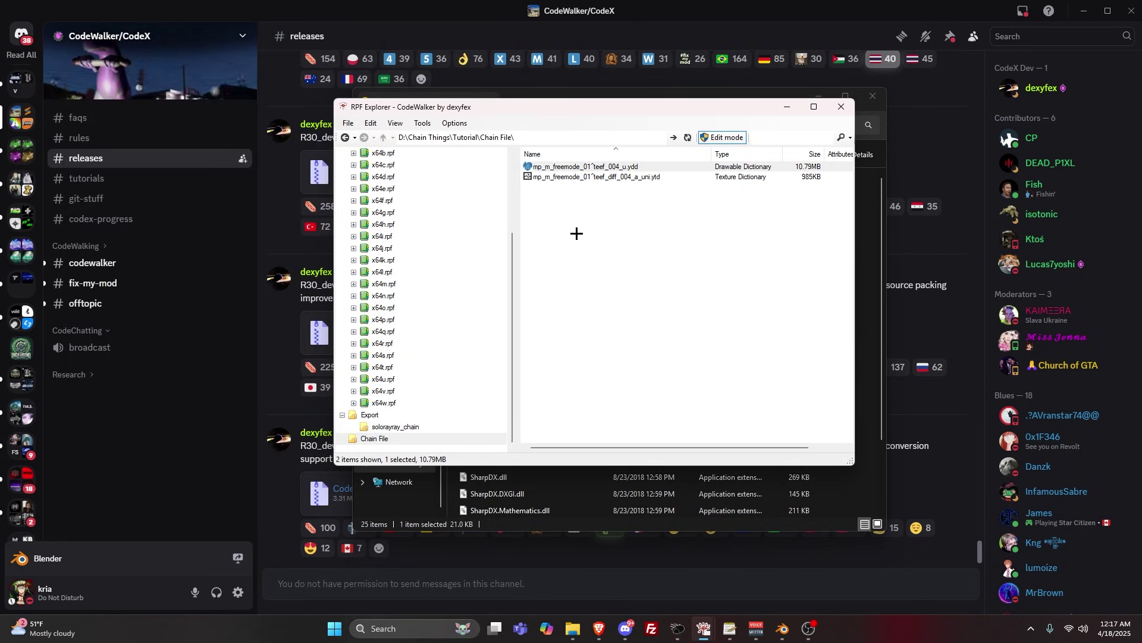
{"action": "left_click", "coordinate": [626, 207]}
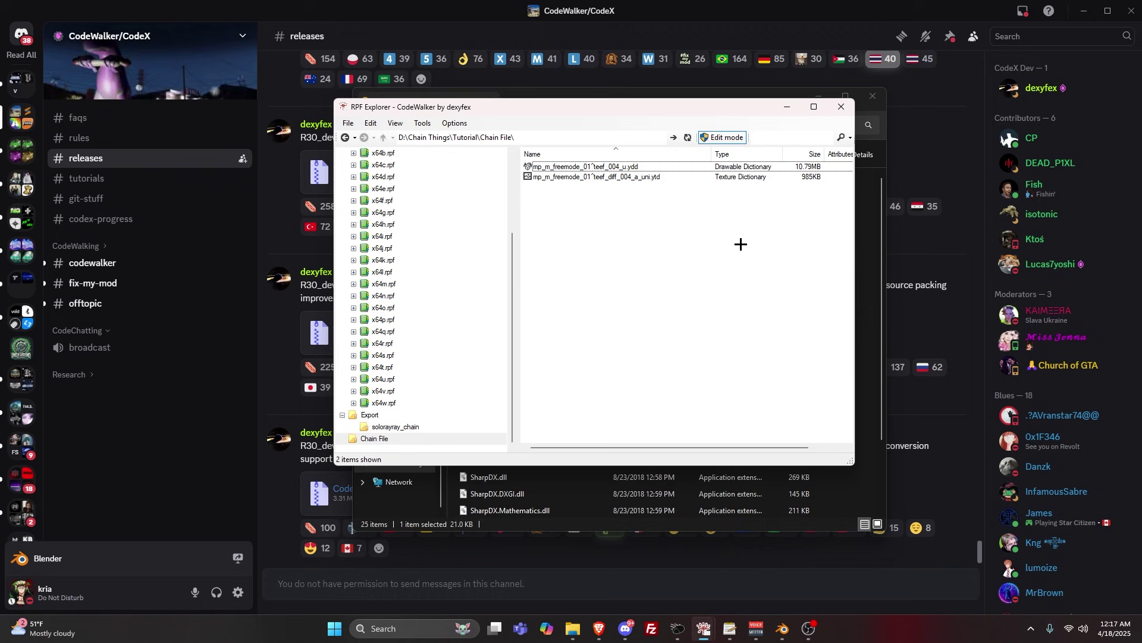
Step: Minimize the RPF Explorer, CodeWalker folder and Discord windows, and switch to Blender
{"action": "left_click", "coordinate": [791, 107]}
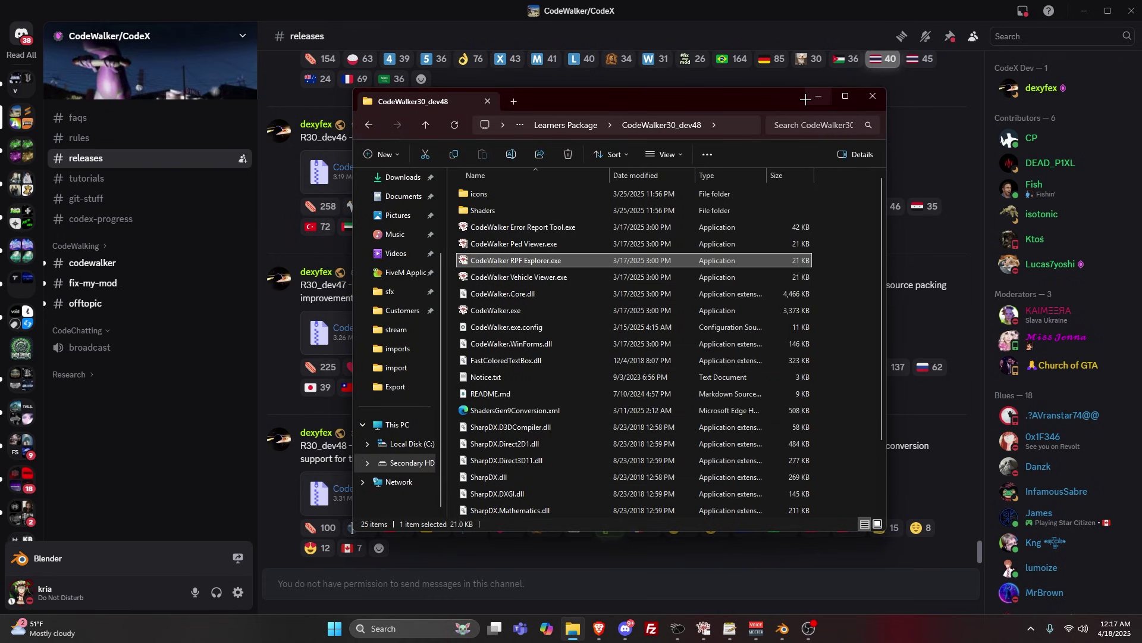
{"action": "left_click", "coordinate": [812, 98]}
{"action": "left_click", "coordinate": [1083, 11]}
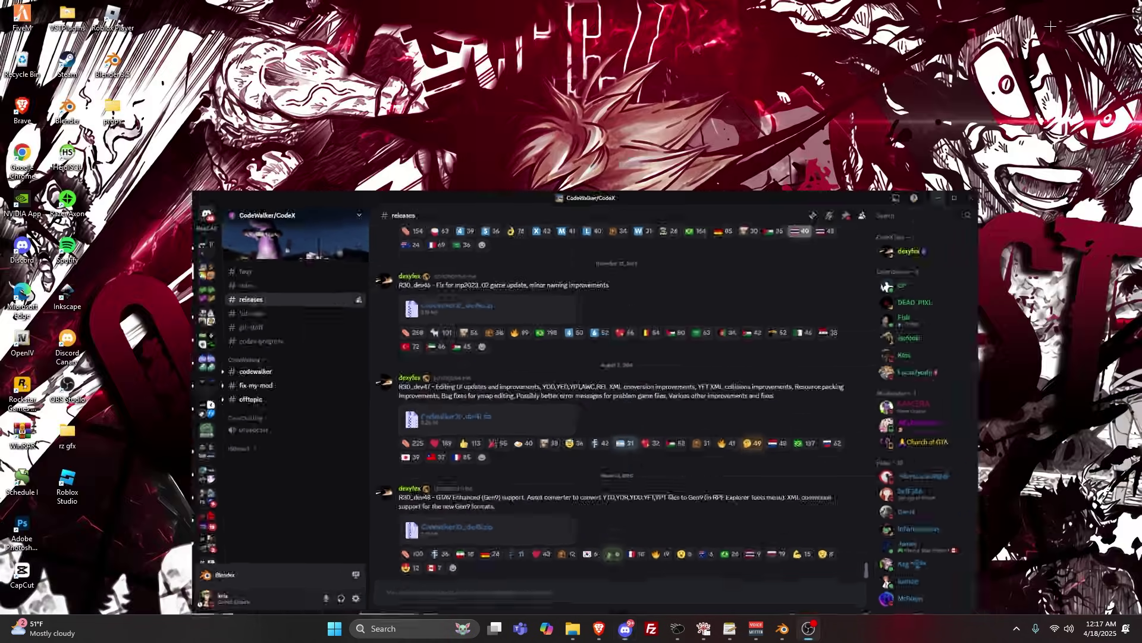
{"action": "left_click", "coordinate": [782, 628]}
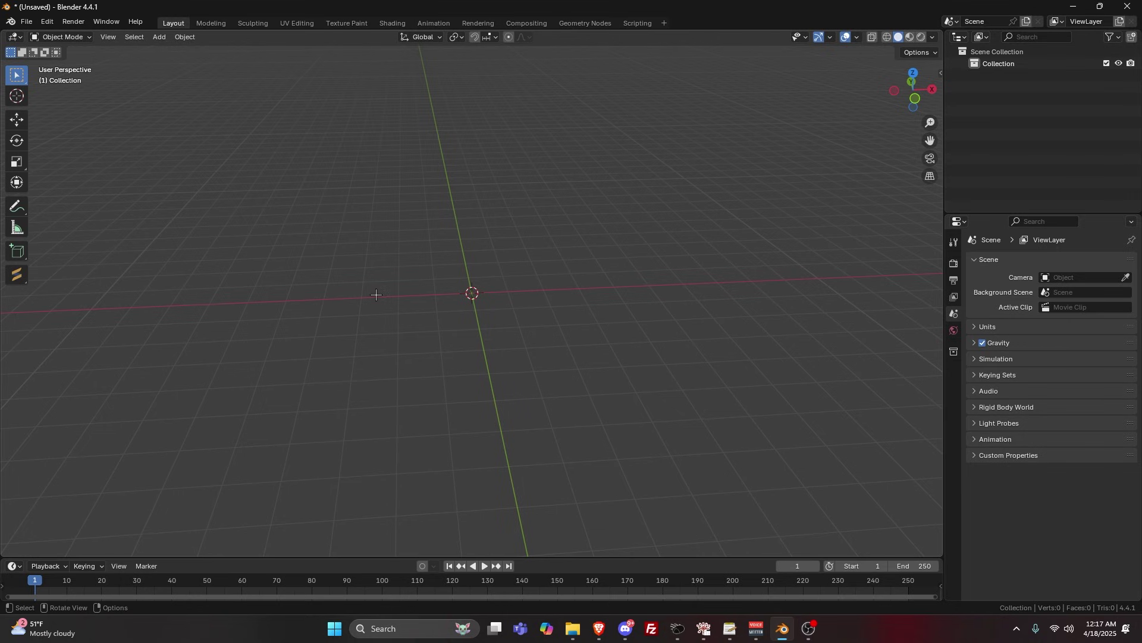
Step: Start a CodeWalker XML import and browse to the folder D:\Chain Things\Tutorial\Import
{"action": "left_click", "coordinate": [28, 22]}
{"action": "mouse_move", "coordinate": [71, 191]}
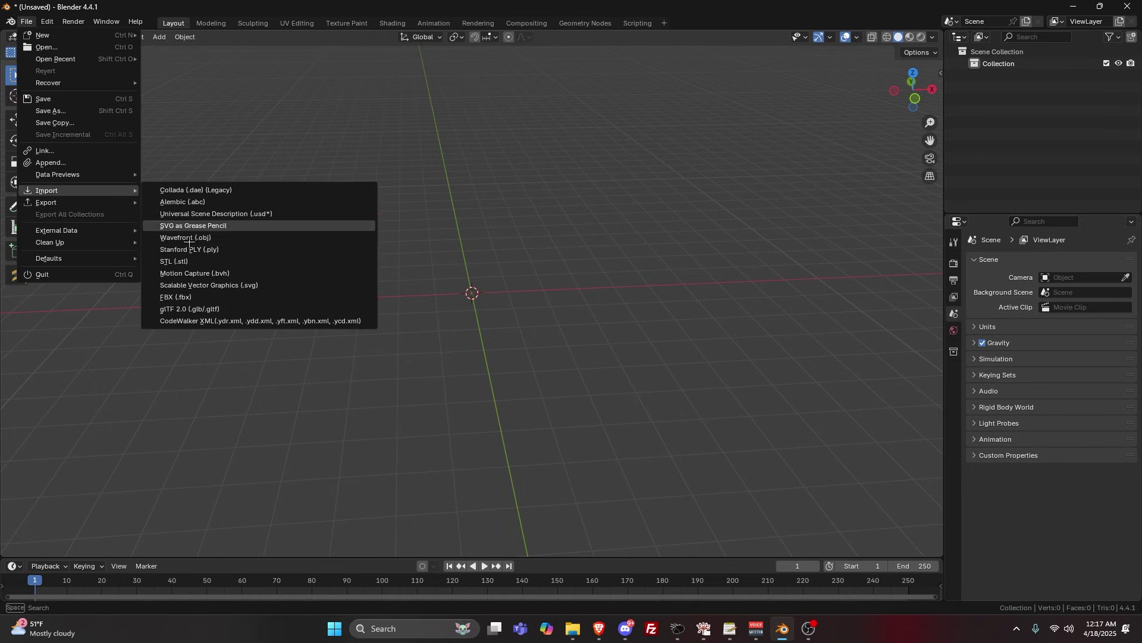
{"action": "left_click", "coordinate": [239, 321]}
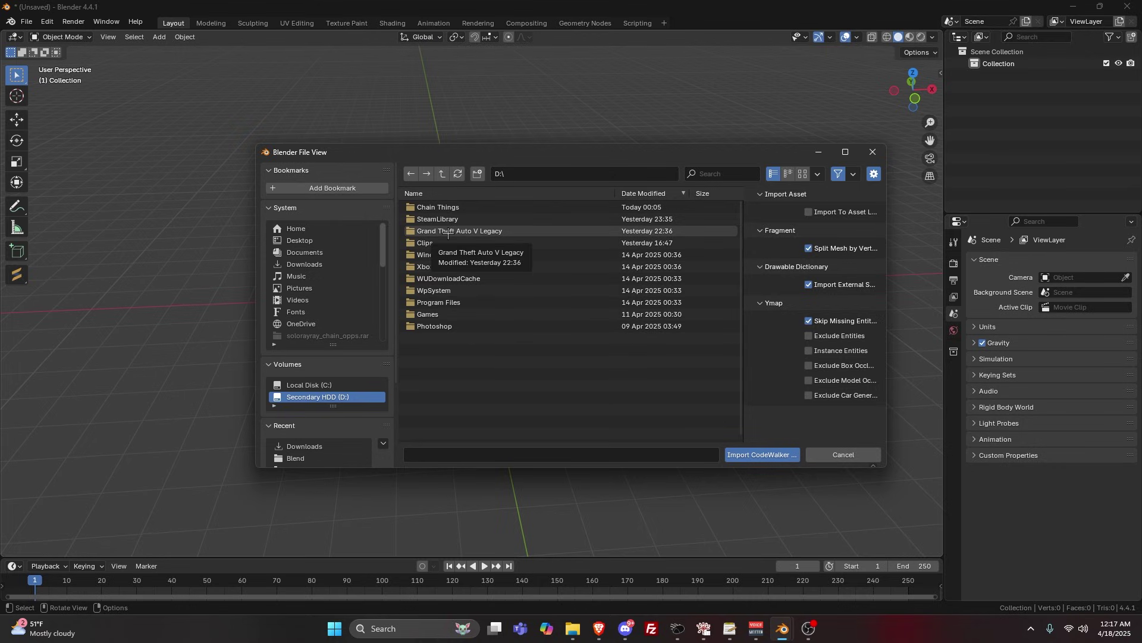
{"action": "left_click", "coordinate": [443, 207]}
{"action": "double_click", "coordinate": [444, 207]}
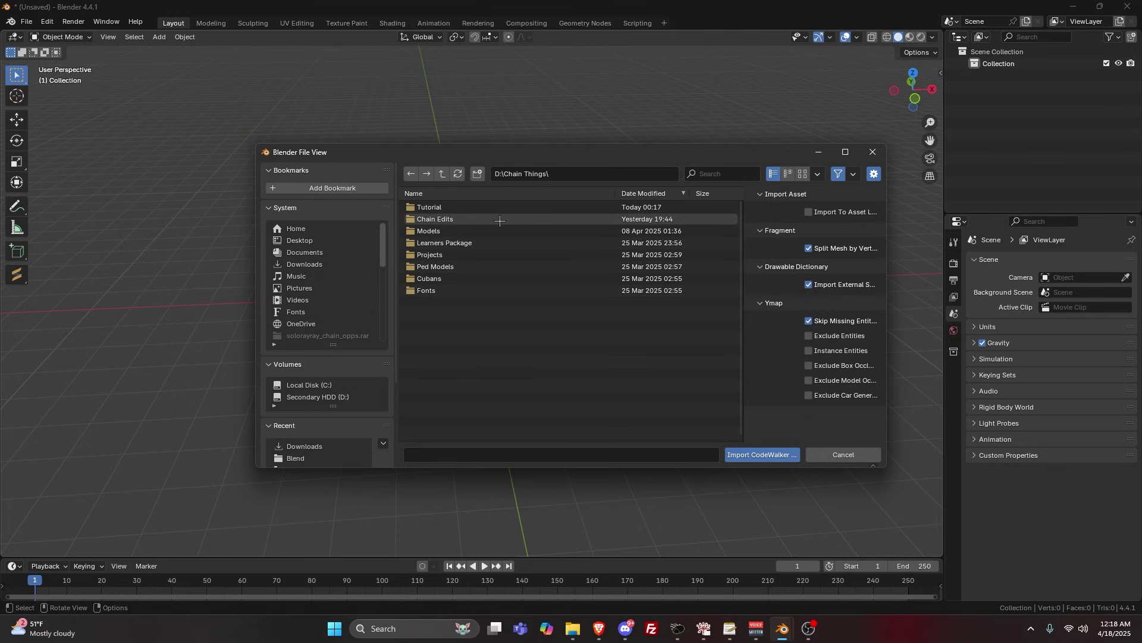
{"action": "double_click", "coordinate": [463, 207]}
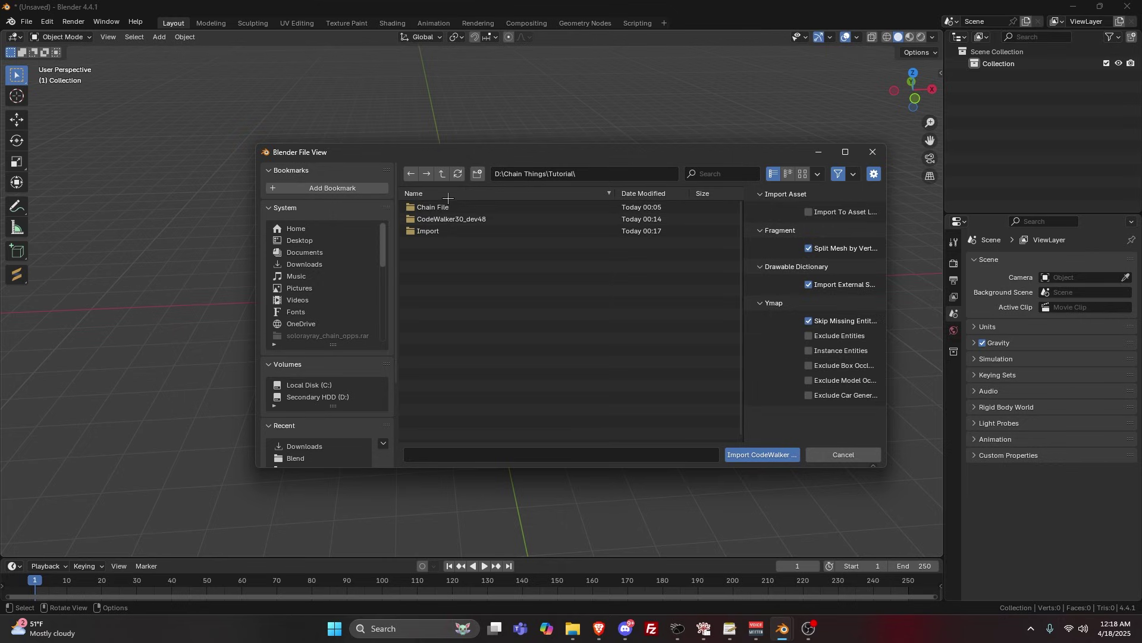
{"action": "double_click", "coordinate": [451, 231]}
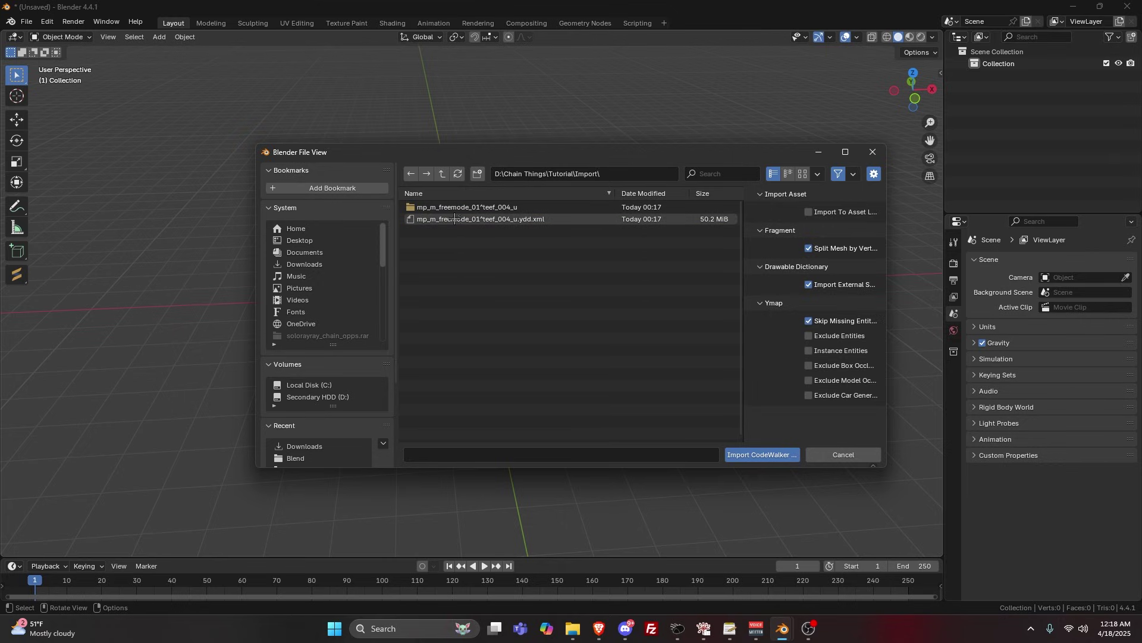
Step: Import mp_m_freemode_01^teef_004_u.ydd.xml with the Drawable Dictionary's Import External option turned off
{"action": "left_click", "coordinate": [455, 219]}
{"action": "left_click", "coordinate": [808, 284]}
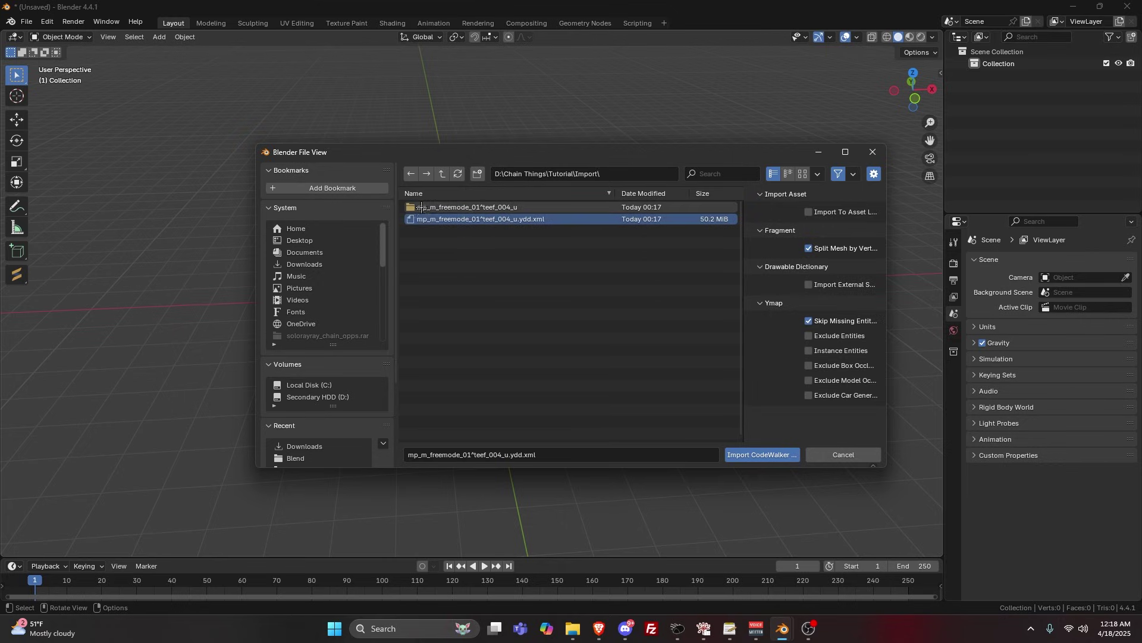
{"action": "left_click", "coordinate": [763, 454]}
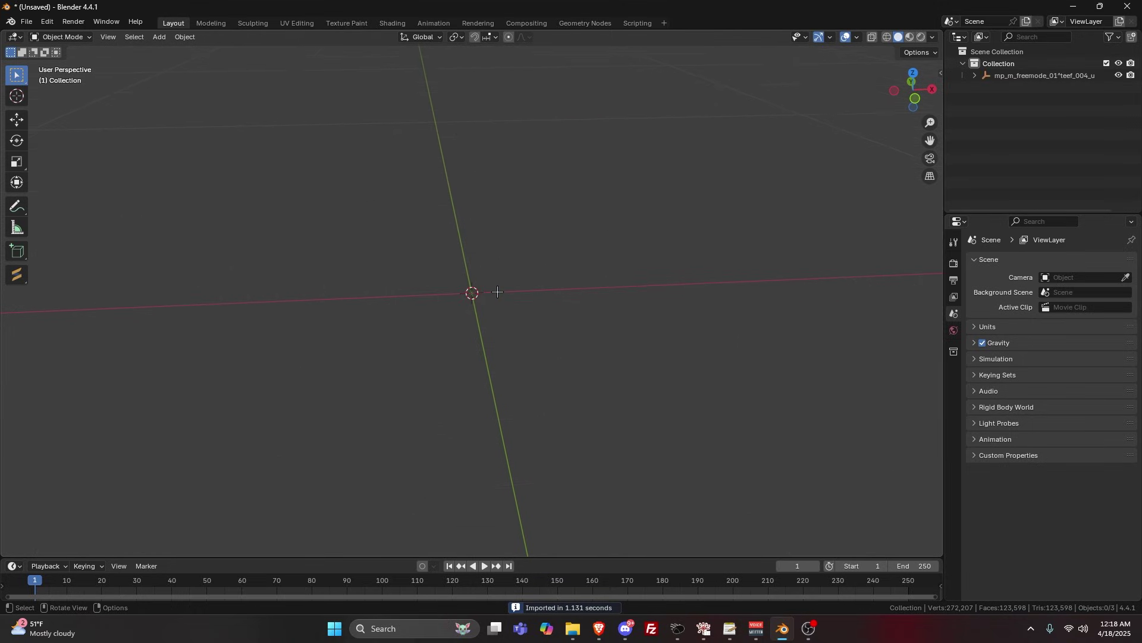
Step: Select the imported chain model and examine its ARISE lettering and round pendant up close, including its mesh in Edit Mode
{"action": "middle_click_drag", "start_coordinate": [490, 291], "coordinate": [538, 245]}
{"action": "scroll", "coordinate": [503, 256], "scroll_direction": "up", "scroll_amount": 5}
{"action": "key", "text": "KP_1"}
{"action": "left_click", "coordinate": [607, 211]}
{"action": "key", "text": "Tab"}
{"action": "scroll", "coordinate": [592, 186], "scroll_direction": "up", "scroll_amount": 5}
{"action": "scroll", "coordinate": [630, 235], "scroll_direction": "up", "scroll_amount": 5}
{"action": "scroll", "coordinate": [627, 235], "scroll_direction": "down", "scroll_amount": 3}
{"action": "key", "text": "Tab"}
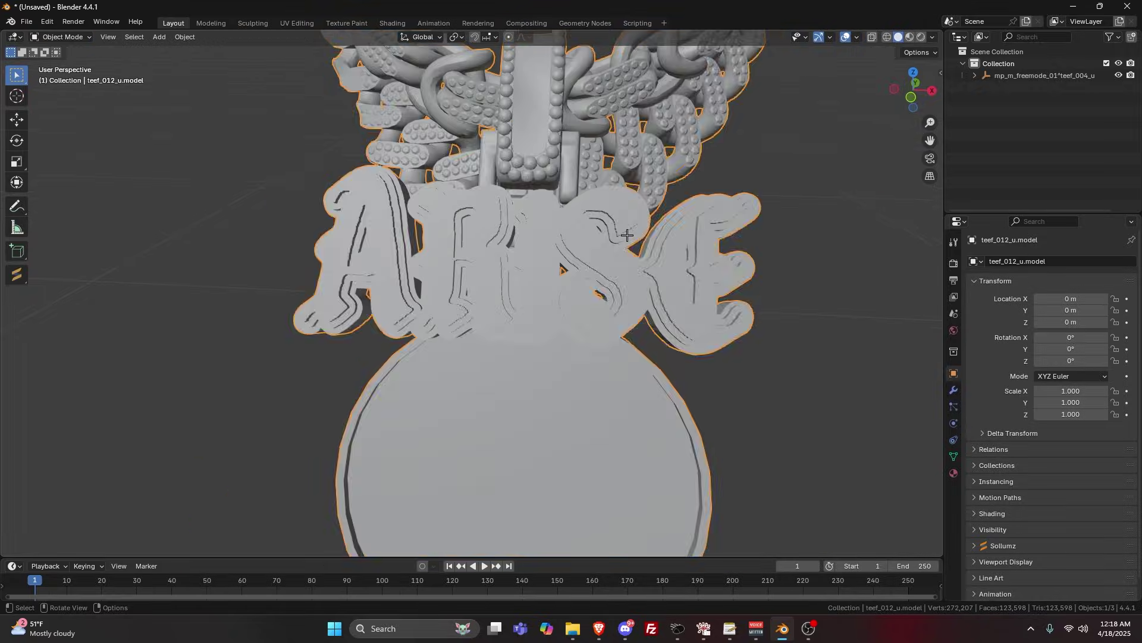
{"action": "middle_click_drag", "start_coordinate": [627, 235], "coordinate": [545, 237]}
{"action": "key", "text": "KP_1"}
{"action": "key", "text": "Tab"}
{"action": "scroll", "coordinate": [528, 247], "scroll_direction": "up", "scroll_amount": 5}
{"action": "key", "text": "Tab"}
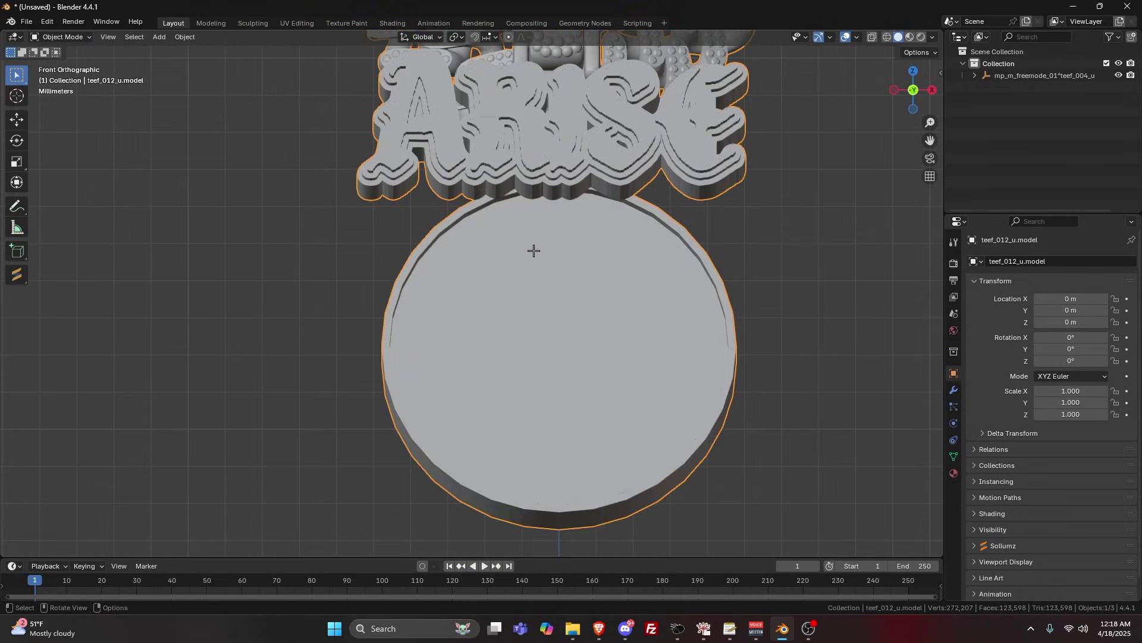
Step: Inspect the whole chain from several angles and its mesh in Edit Mode, ending in Object Mode in the front view
{"action": "scroll", "coordinate": [534, 250], "scroll_direction": "down", "scroll_amount": 6}
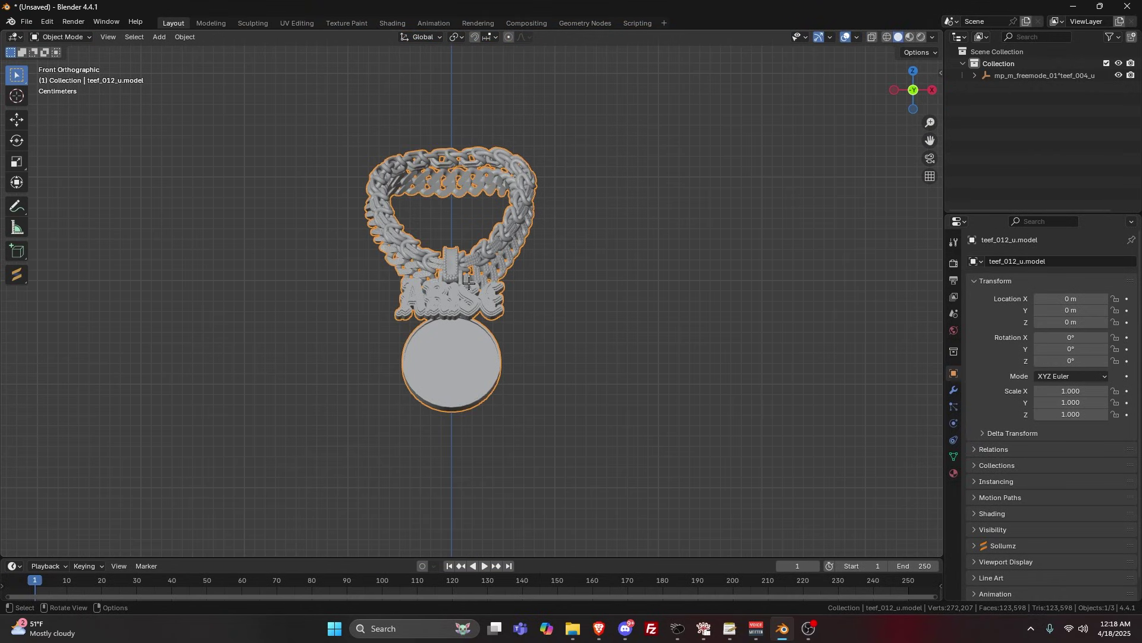
{"action": "scroll", "coordinate": [469, 283], "scroll_direction": "up", "scroll_amount": 3}
{"action": "middle_click_drag", "start_coordinate": [468, 283], "coordinate": [445, 301]}
{"action": "scroll", "coordinate": [444, 300], "scroll_direction": "up", "scroll_amount": 3}
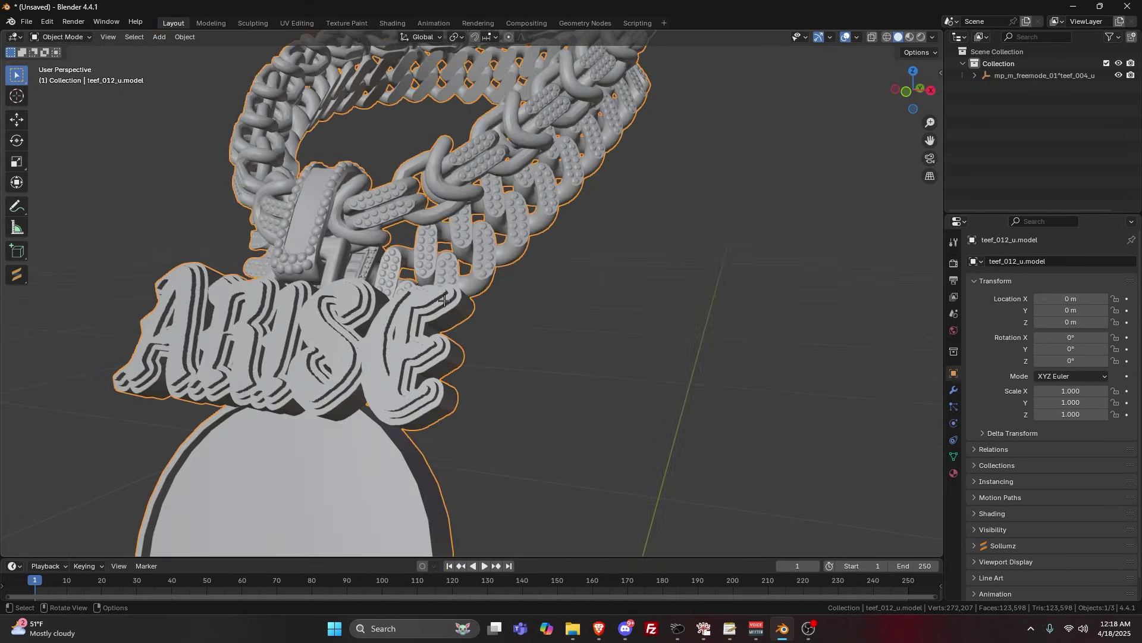
{"action": "key", "text": "KP_1"}
{"action": "scroll", "coordinate": [452, 298], "scroll_direction": "down", "scroll_amount": 6}
{"action": "key", "text": "Tab"}
{"action": "scroll", "coordinate": [524, 280], "scroll_direction": "up", "scroll_amount": 8}
{"action": "scroll", "coordinate": [529, 279], "scroll_direction": "down", "scroll_amount": 6}
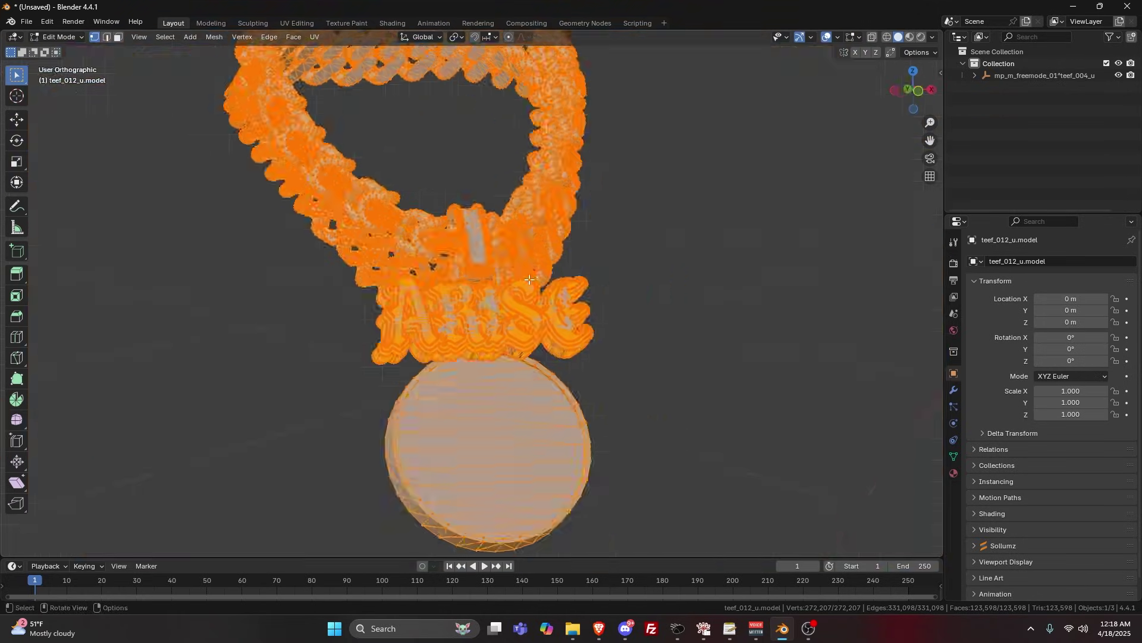
{"action": "key", "text": "Tab"}
{"action": "scroll", "coordinate": [530, 279], "scroll_direction": "down", "scroll_amount": 3}
{"action": "middle_click_drag", "start_coordinate": [529, 279], "coordinate": [332, 288]}
{"action": "key", "text": "KP_1"}
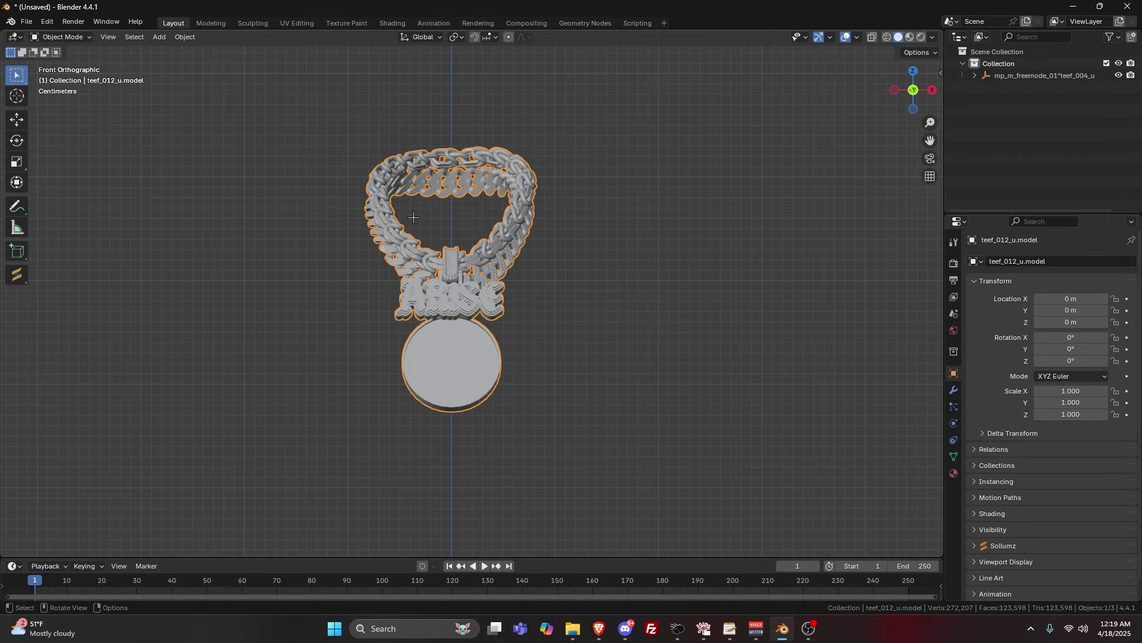
Step: Deselect the chain model, keeping the front view
{"action": "left_click", "coordinate": [615, 259]}
{"action": "middle_click_drag", "start_coordinate": [615, 259], "coordinate": [286, 167]}
{"action": "key", "text": "ctrl+z"}
{"action": "key", "text": "alt+a"}
{"action": "left_click", "coordinate": [27, 21]}
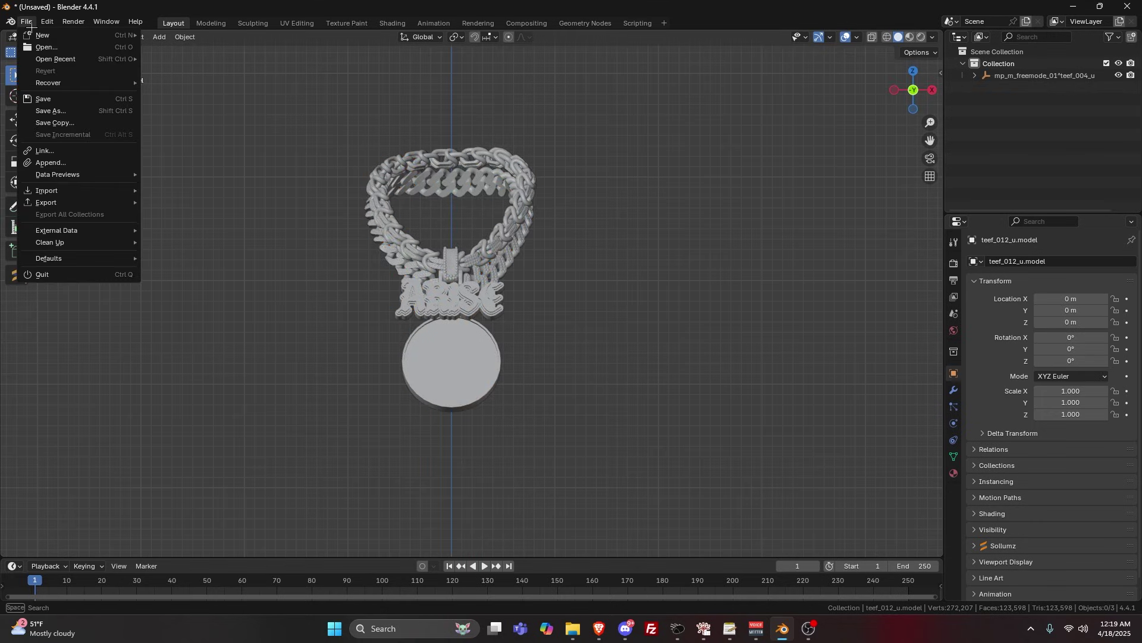
{"action": "mouse_move", "coordinate": [34, 30]}
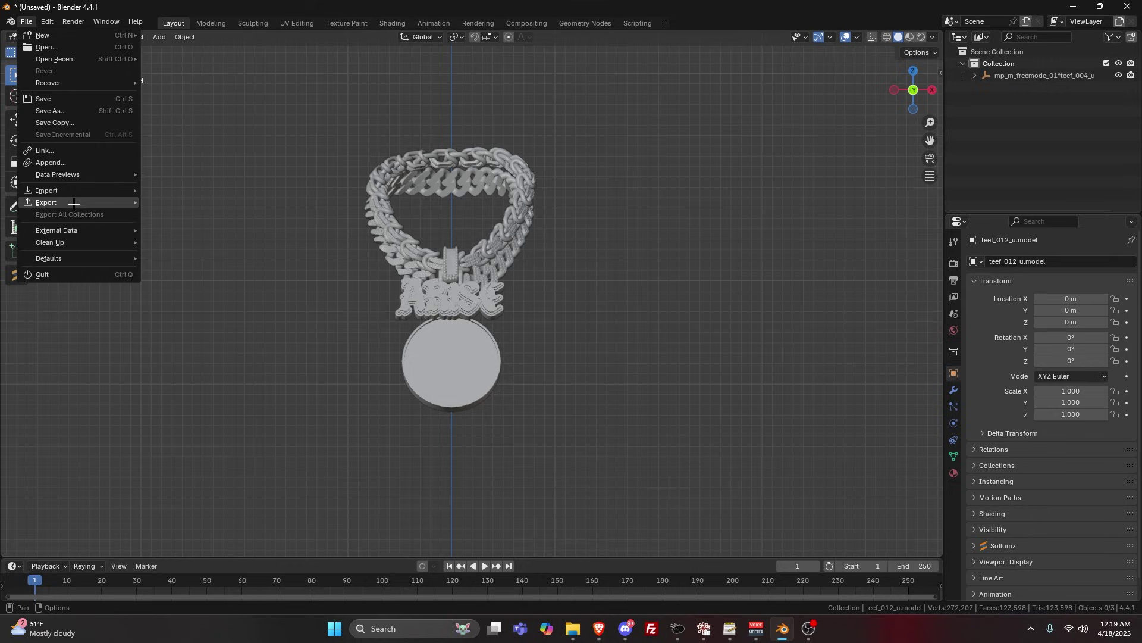
{"action": "left_click", "coordinate": [53, 111]}
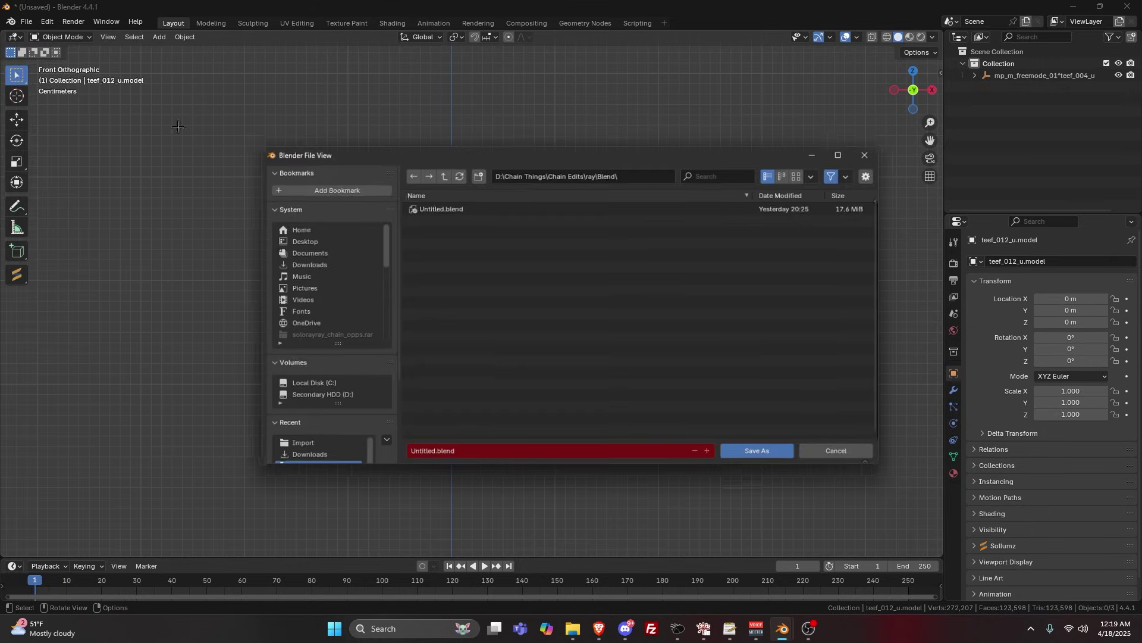
{"action": "left_click", "coordinate": [874, 152]}
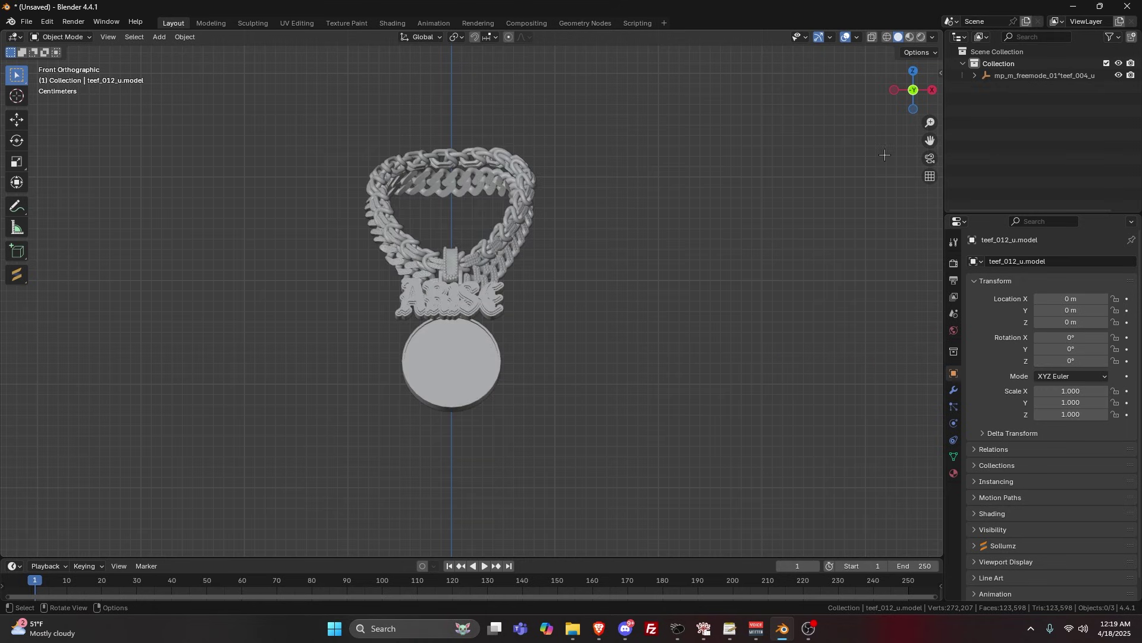
{"action": "scroll", "coordinate": [502, 338], "scroll_direction": "up", "scroll_amount": 5}
{"action": "scroll", "coordinate": [503, 338], "scroll_direction": "down", "scroll_amount": 4}
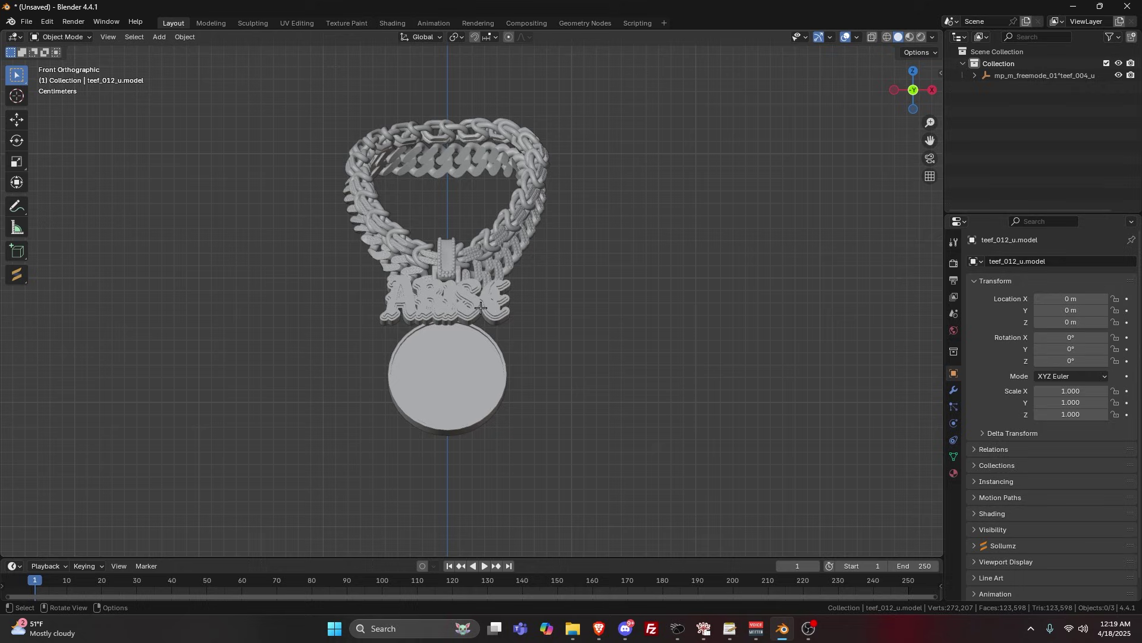